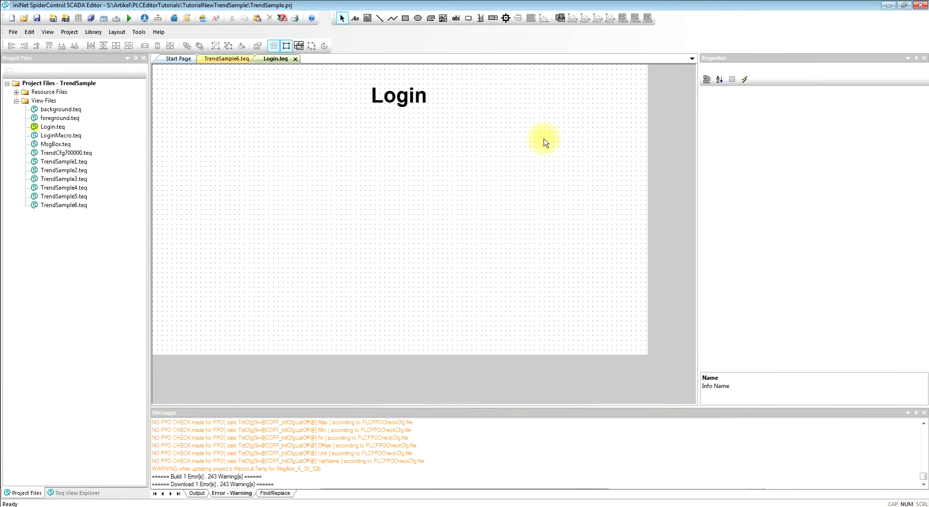
- Insert the "Login with constant PW" macro from the library's Password & Login Mgt. collection
{"action": "left_click", "coordinate": [560, 19]}
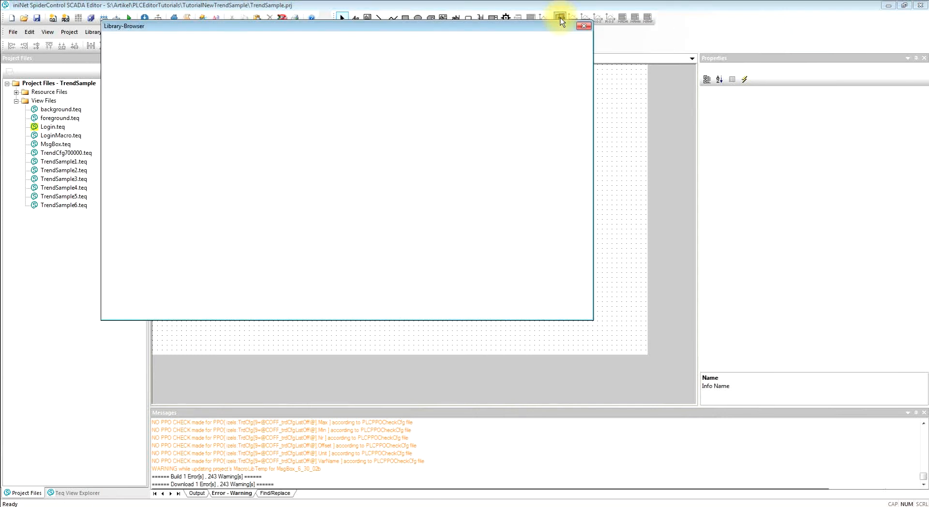
{"action": "left_click_drag", "start_coordinate": [405, 25], "coordinate": [440, 31]}
{"action": "left_click", "coordinate": [232, 110]}
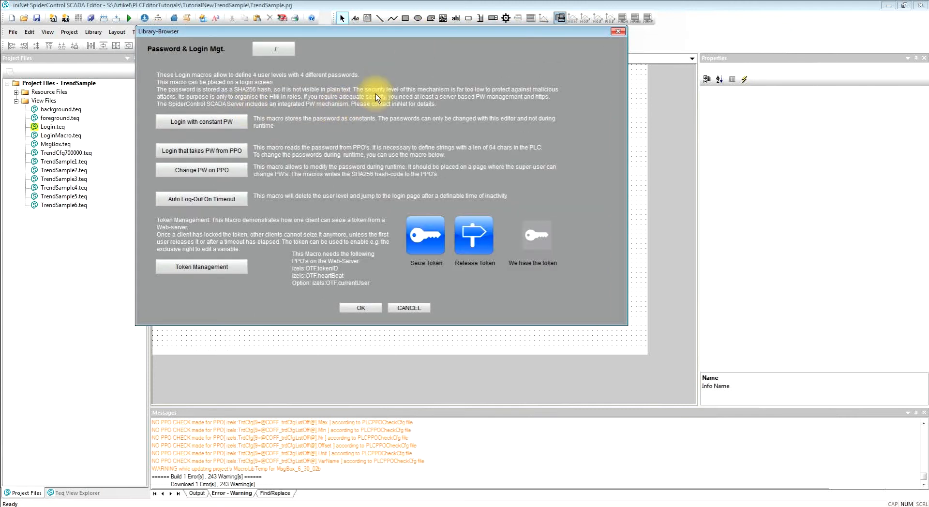
{"action": "left_click", "coordinate": [205, 125]}
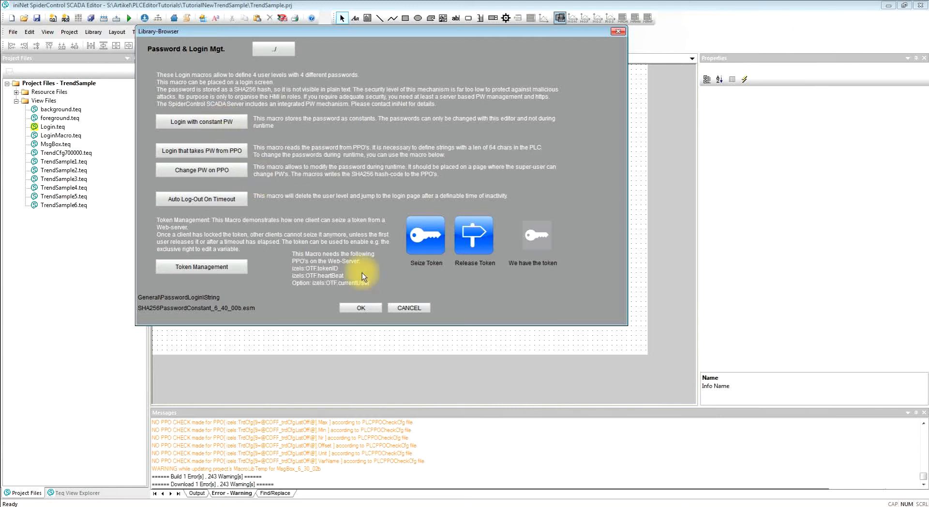
{"action": "left_click", "coordinate": [366, 310]}
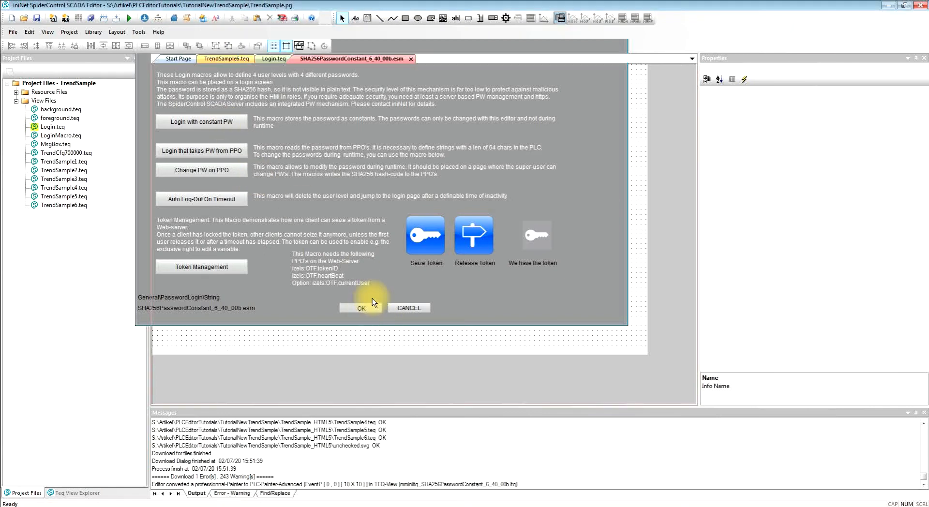
- Enter a password for each of the four user levels, Level 1 to Level 4, in the macro configuration
{"action": "left_click_drag", "start_coordinate": [476, 135], "coordinate": [435, 83]}
{"action": "left_click", "coordinate": [327, 213]}
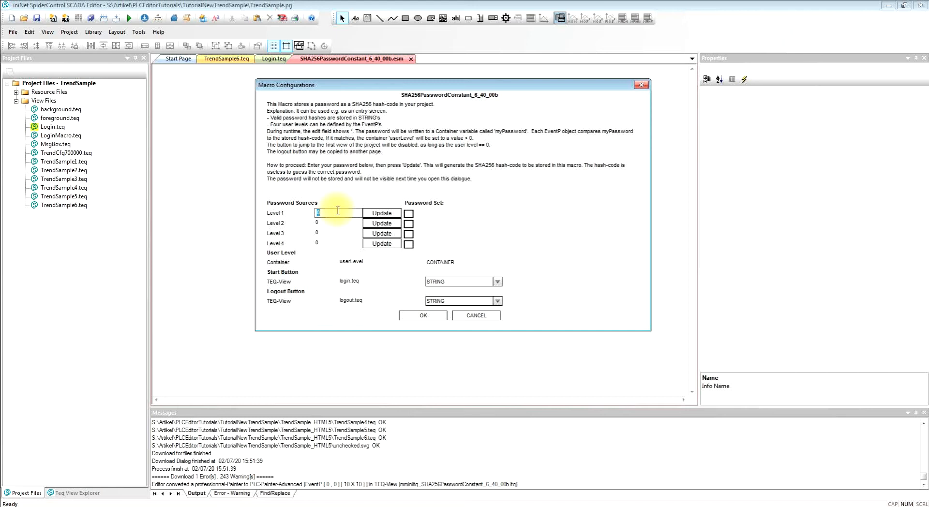
{"action": "type", "text": "pw1"}
{"action": "left_click", "coordinate": [343, 224]}
{"action": "type", "text": "pw2"}
{"action": "left_click", "coordinate": [321, 234]}
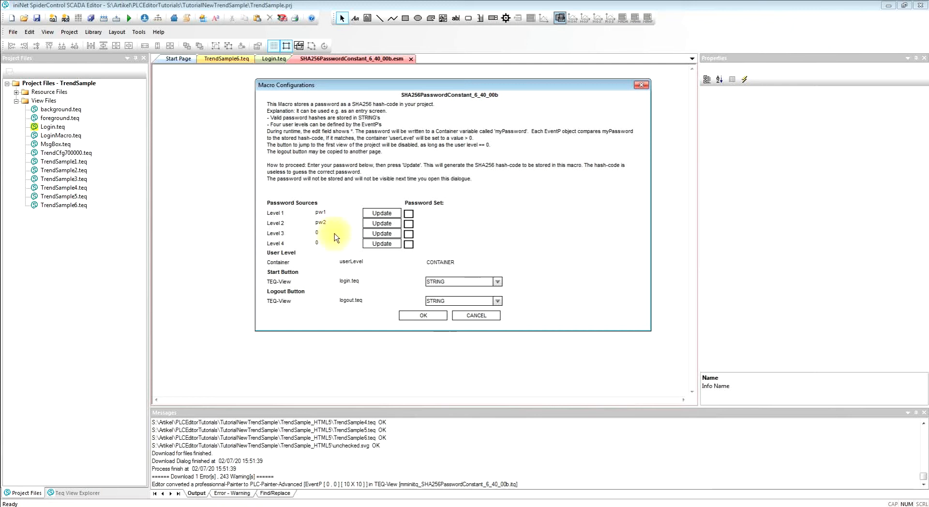
{"action": "type", "text": "pw3"}
{"action": "left_click", "coordinate": [326, 243]}
{"action": "type", "text": "pw"}
- Update the stored password hashes of all four levels, keeping userLevel as the user level container
{"action": "left_click", "coordinate": [387, 212]}
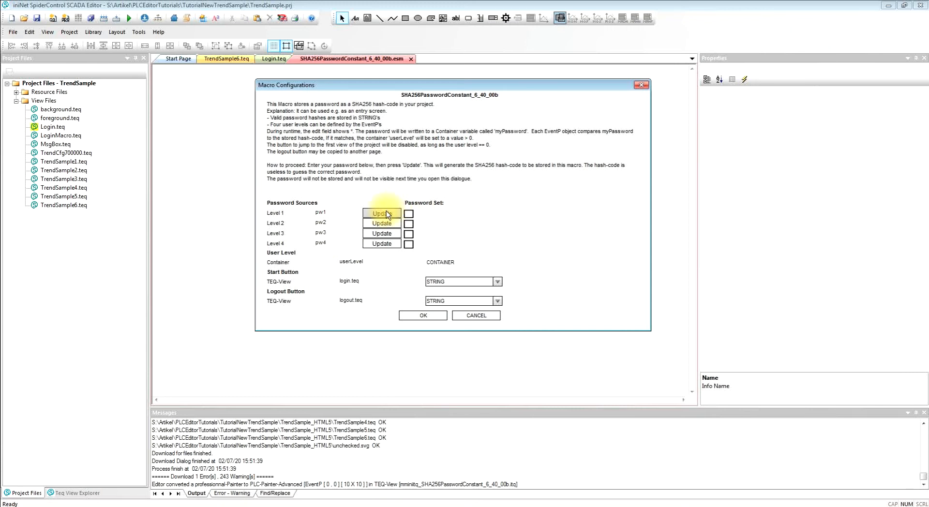
{"action": "left_click", "coordinate": [388, 223]}
{"action": "left_click", "coordinate": [390, 243]}
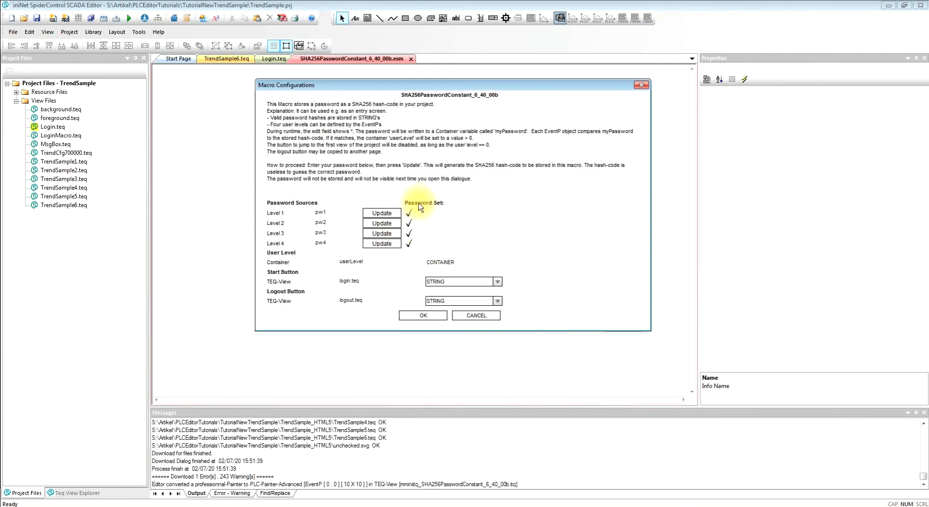
{"action": "left_click", "coordinate": [383, 262]}
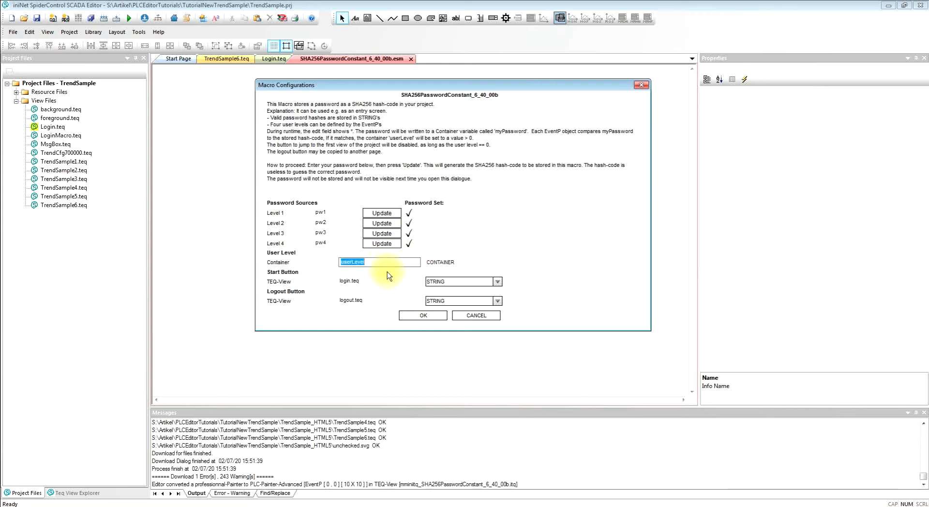
{"action": "left_click", "coordinate": [427, 252]}
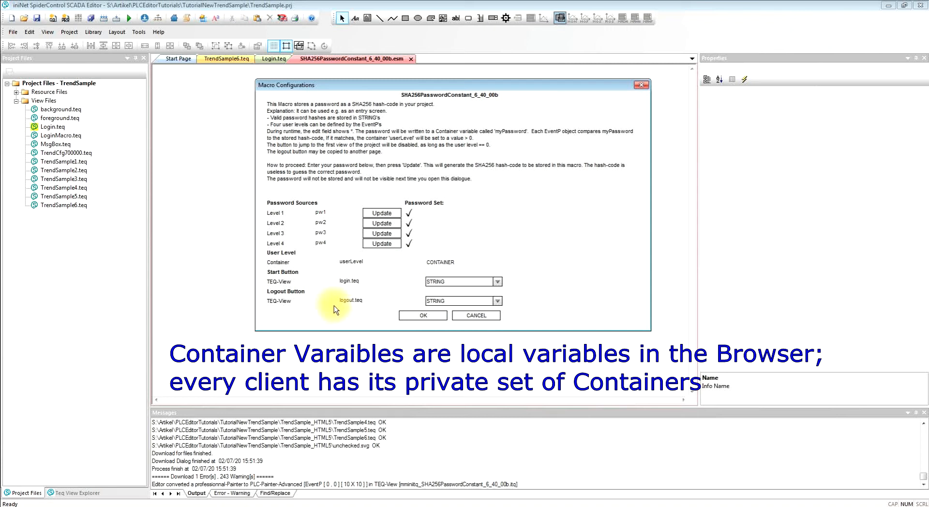
- Set the Start Button's TEQ-View to TrendSample6.teq
{"action": "left_click", "coordinate": [373, 283]}
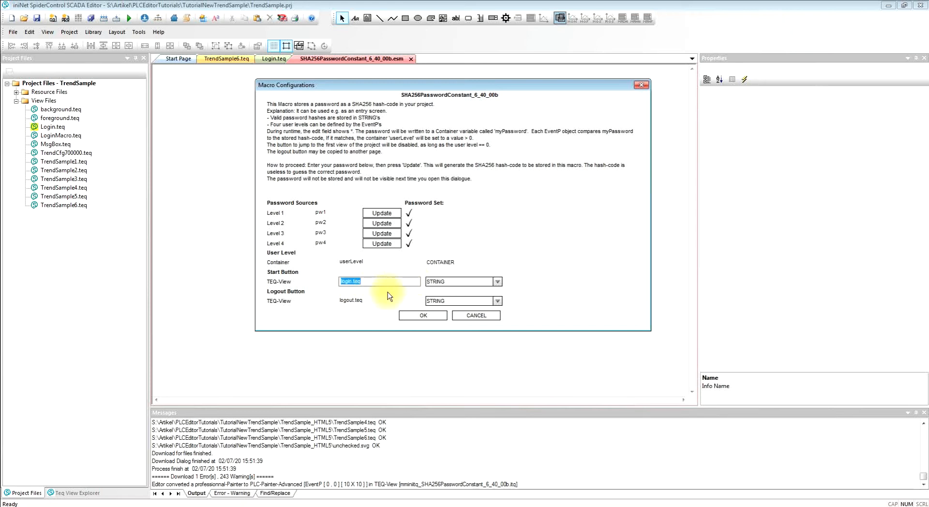
{"action": "left_click", "coordinate": [388, 292]}
{"action": "left_click", "coordinate": [349, 281]}
{"action": "left_click_drag", "start_coordinate": [352, 281], "coordinate": [306, 278]}
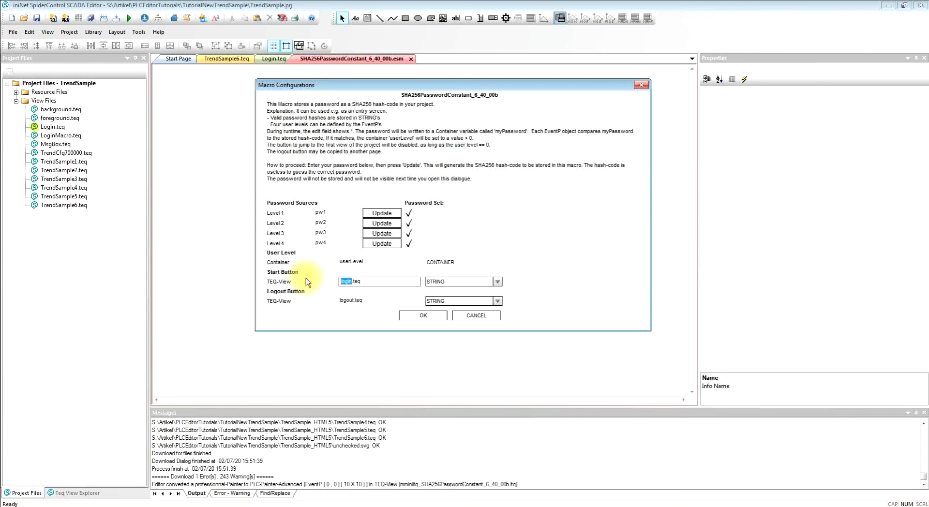
{"action": "type", "text": "TrendSample6"}
- Set the Logout Button's TEQ-View to login.teq and place the configured macro below the Login heading at X 430, Y 150
{"action": "left_click", "coordinate": [348, 300]}
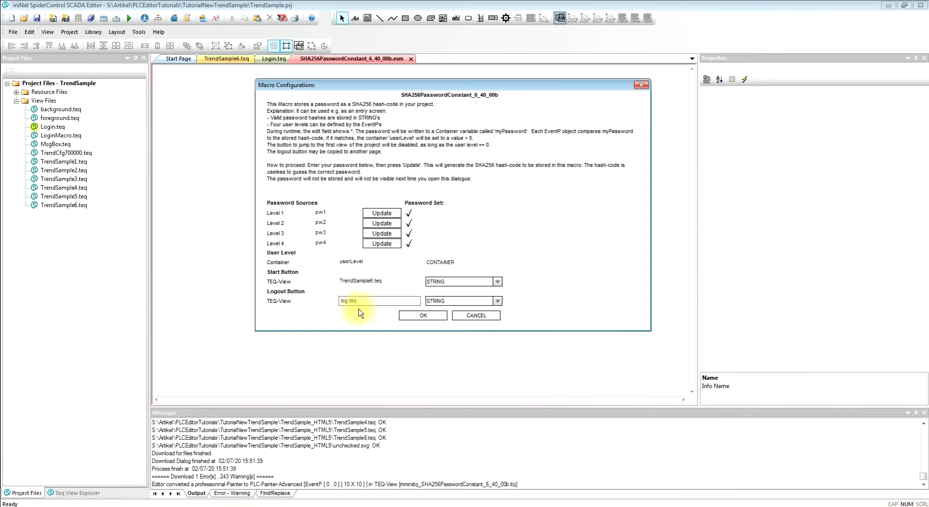
{"action": "type", "text": "in"}
{"action": "left_click", "coordinate": [359, 323]}
{"action": "left_click", "coordinate": [414, 315]}
{"action": "left_click_drag", "start_coordinate": [196, 87], "coordinate": [404, 159]}
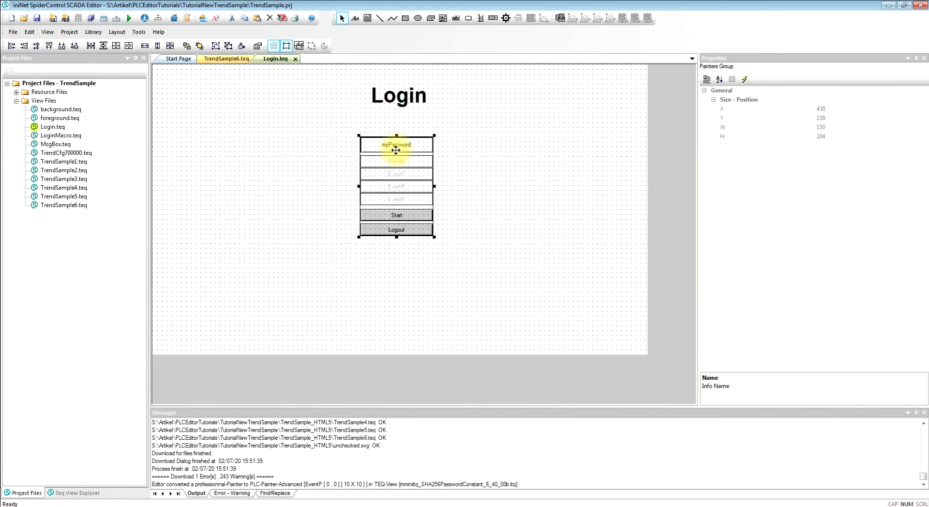
- Deploy the HMI project with a full build and download all project files to the web server by HTTP
{"action": "left_click", "coordinate": [144, 18]}
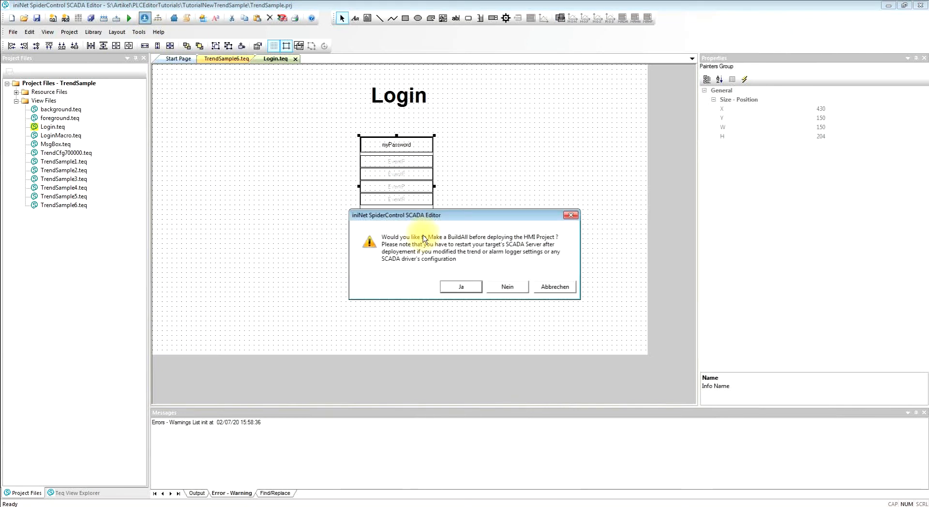
{"action": "left_click", "coordinate": [463, 287]}
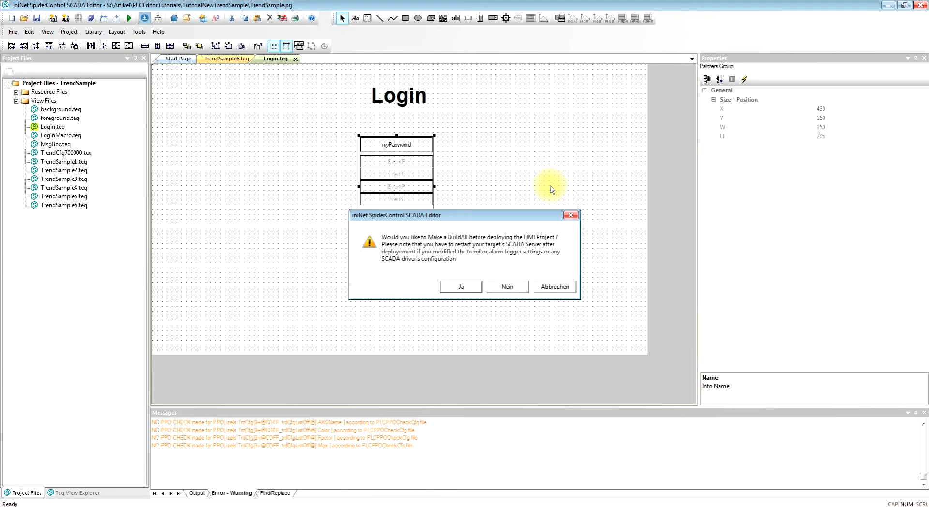
{"action": "left_click", "coordinate": [555, 323]}
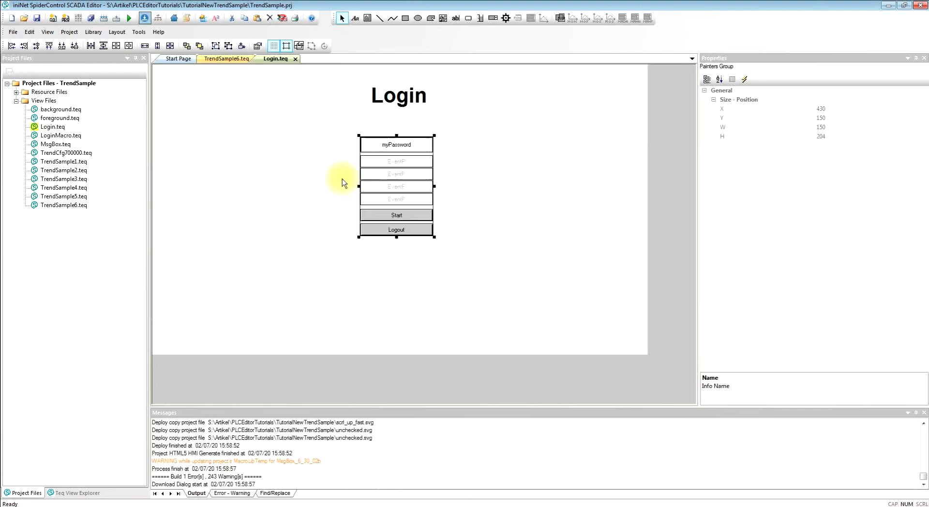
{"action": "left_click", "coordinate": [327, 194]}
{"action": "left_click", "coordinate": [446, 315]}
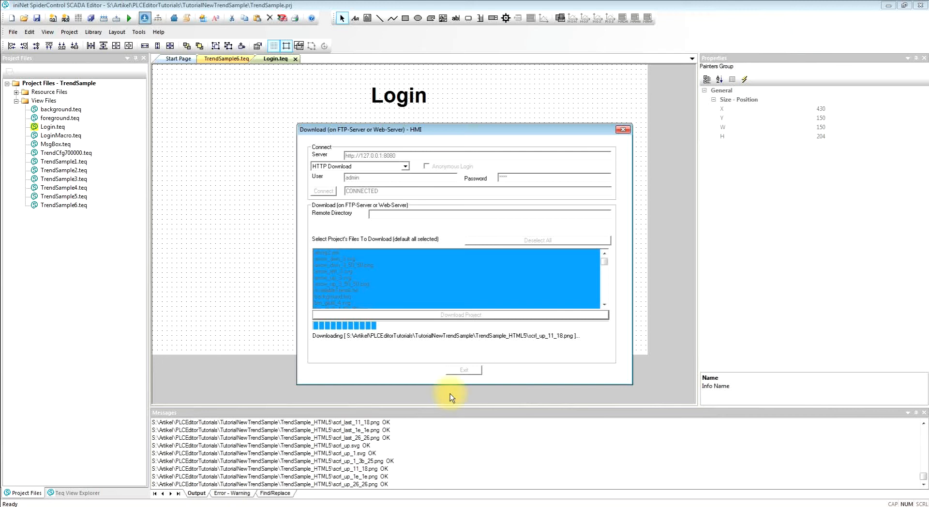
{"action": "left_click", "coordinate": [465, 371]}
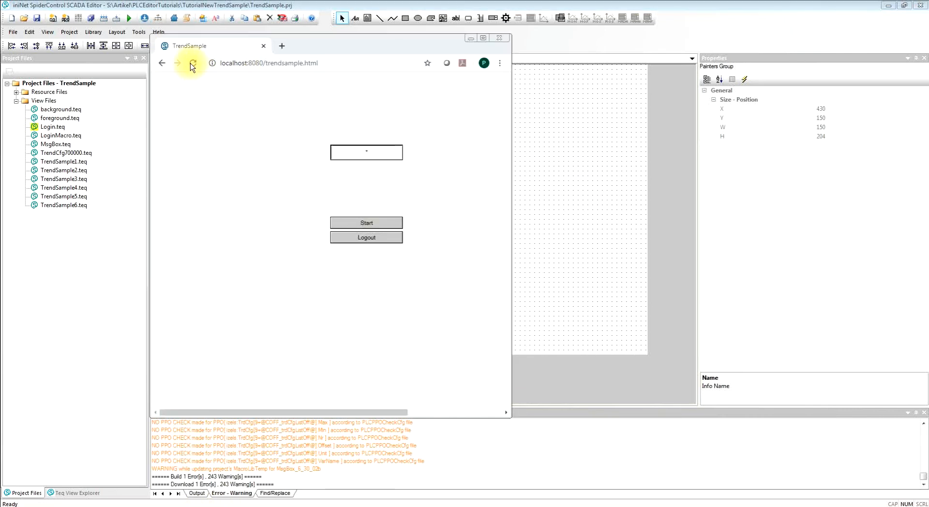
- In the browser's TrendSample page, widen the window, log in with the Level 1 password and start the project view
{"action": "left_click_drag", "start_coordinate": [508, 186], "coordinate": [618, 185]}
{"action": "left_click", "coordinate": [415, 156]}
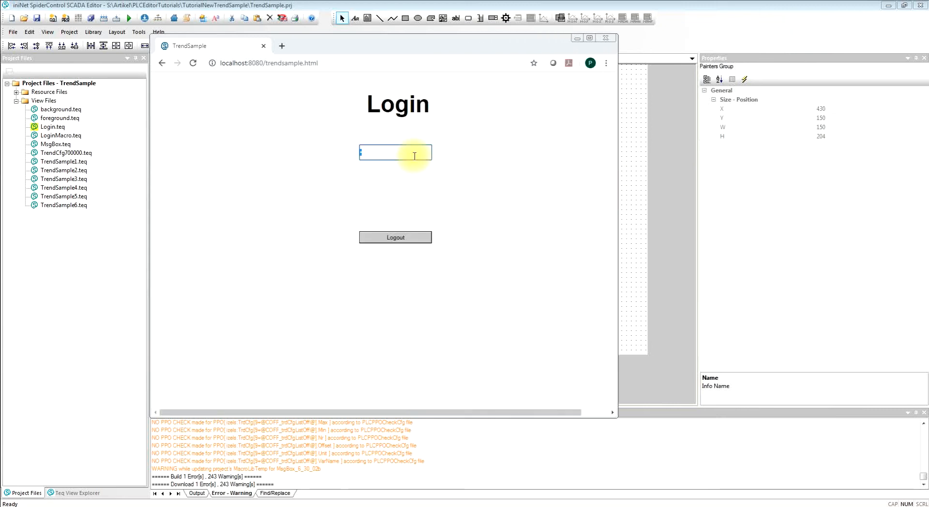
{"action": "type", "text": "••"}
{"action": "key", "text": "Return"}
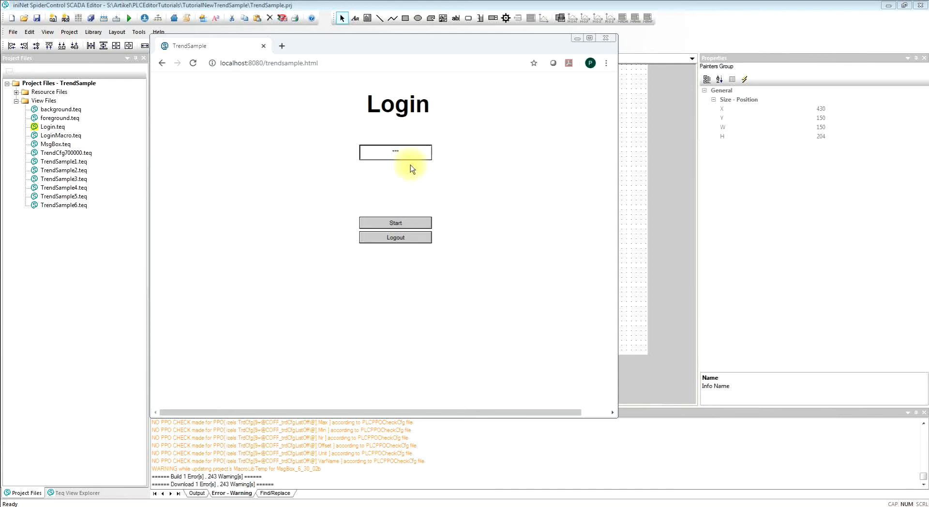
{"action": "left_click", "coordinate": [414, 223]}
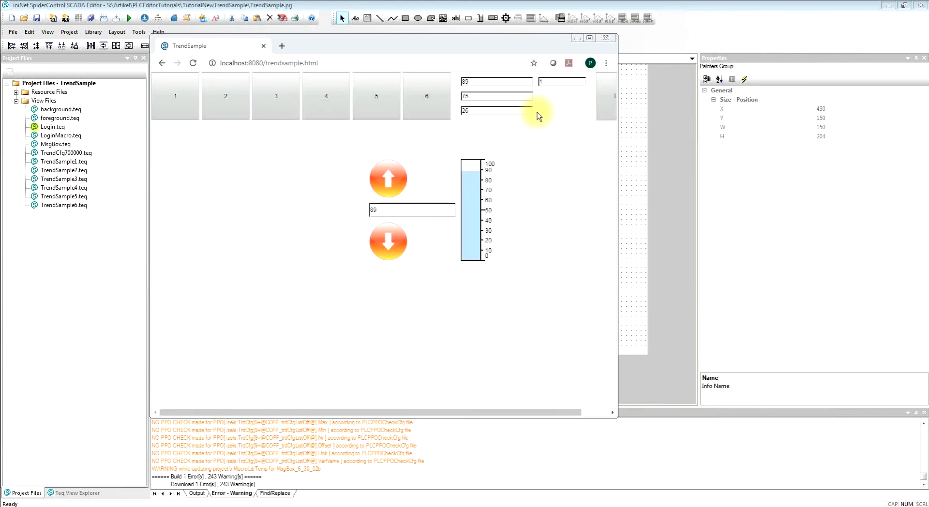
- Try the up and down arrow buttons on the running page and return to the SCADA editor
{"action": "left_click", "coordinate": [387, 182]}
{"action": "left_click", "coordinate": [393, 243]}
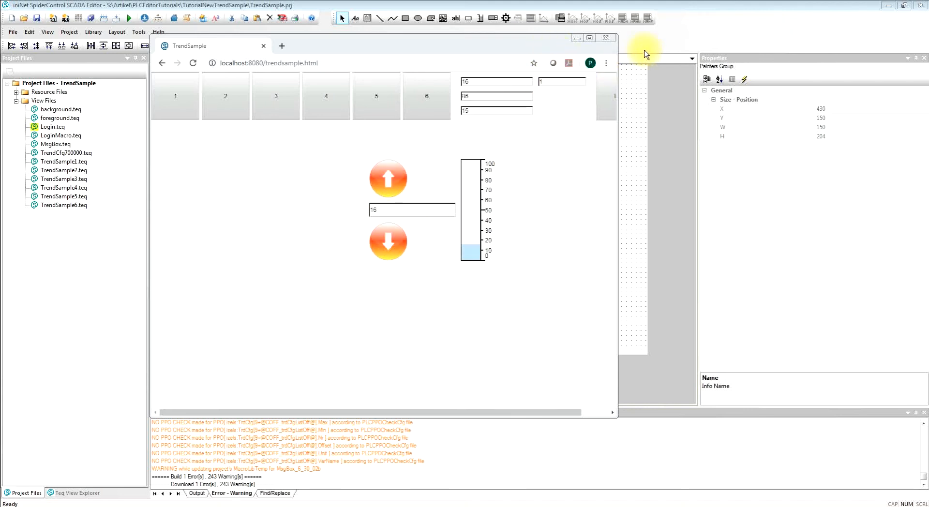
{"action": "left_click", "coordinate": [677, 32]}
- In TrendSample6.teq, select both arrow buttons and the PPO1 edit box together and open their general group properties
{"action": "left_click", "coordinate": [235, 58]}
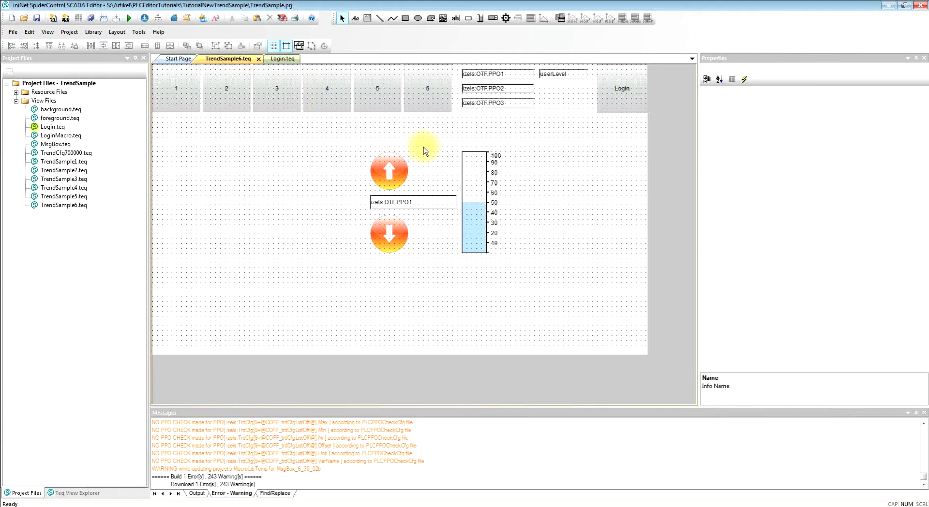
{"action": "left_click_drag", "start_coordinate": [346, 141], "coordinate": [535, 302]}
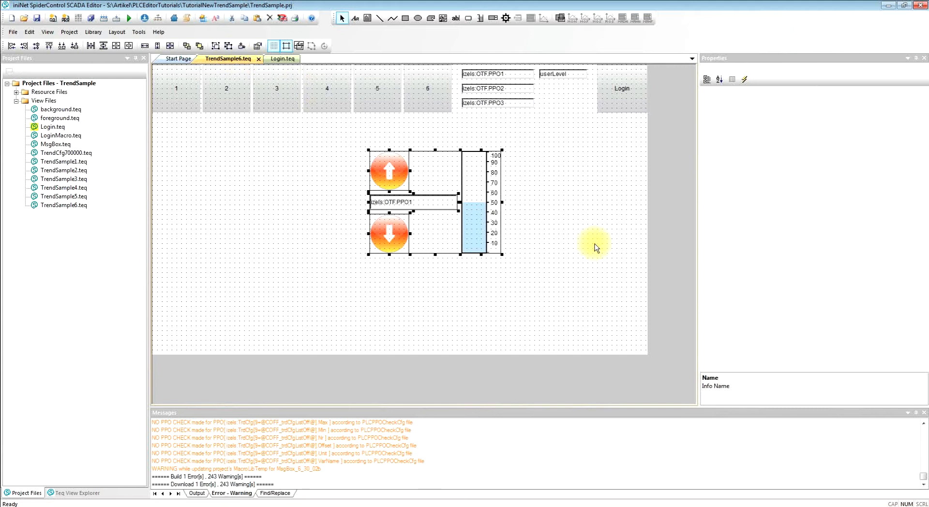
{"action": "left_click", "coordinate": [548, 187]}
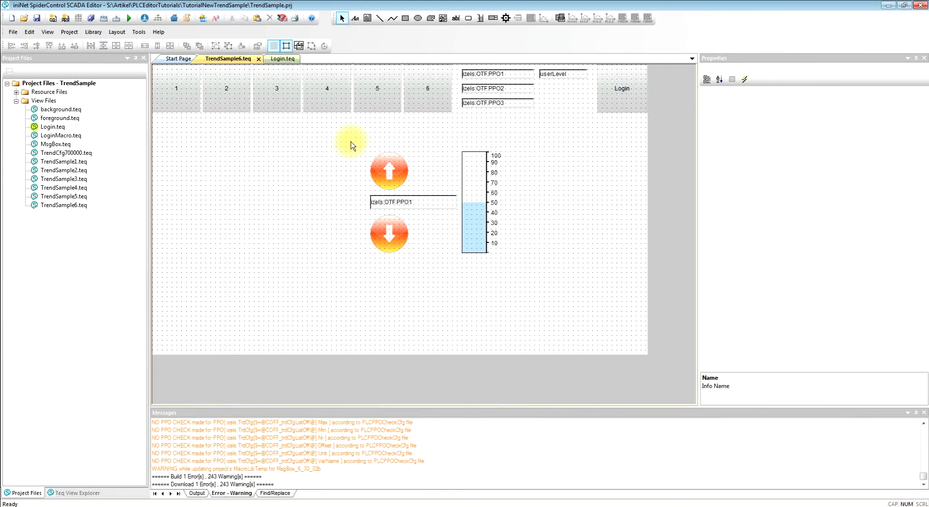
{"action": "left_click_drag", "start_coordinate": [351, 145], "coordinate": [463, 279]}
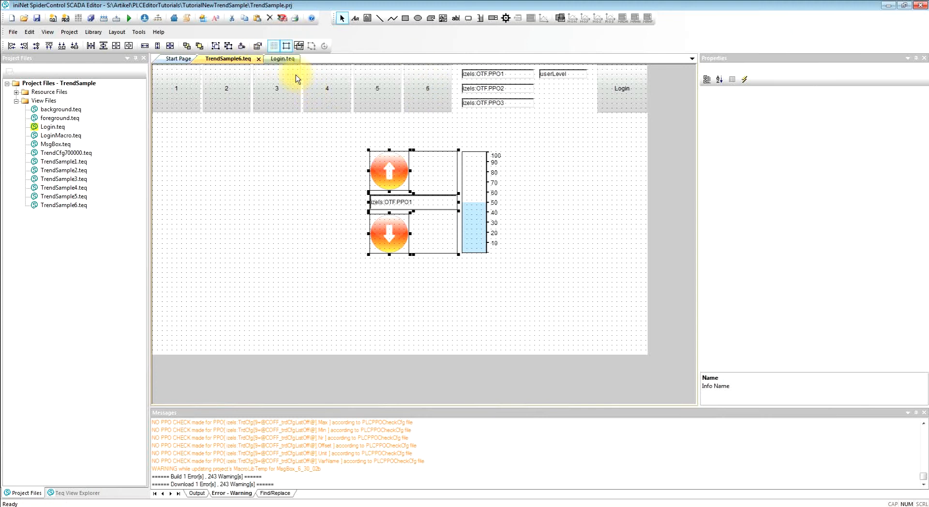
{"action": "left_click", "coordinate": [258, 46]}
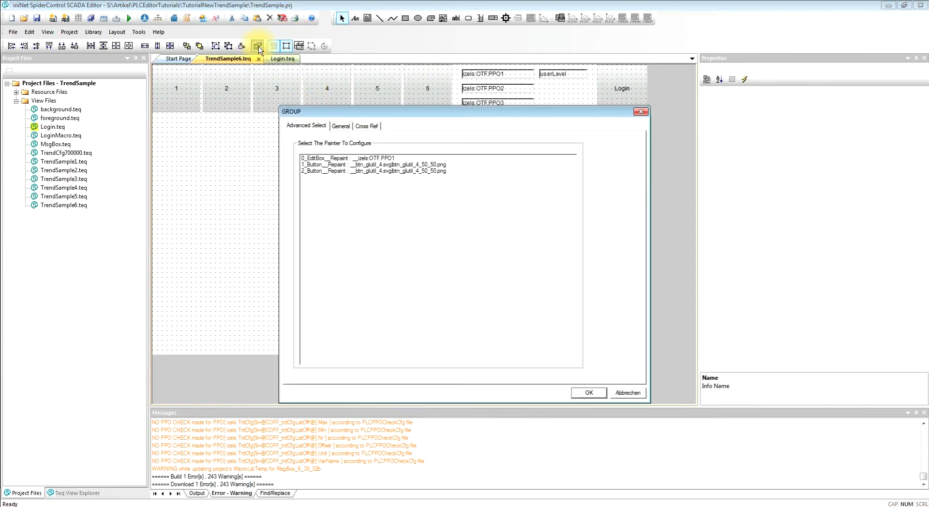
{"action": "left_click", "coordinate": [346, 125]}
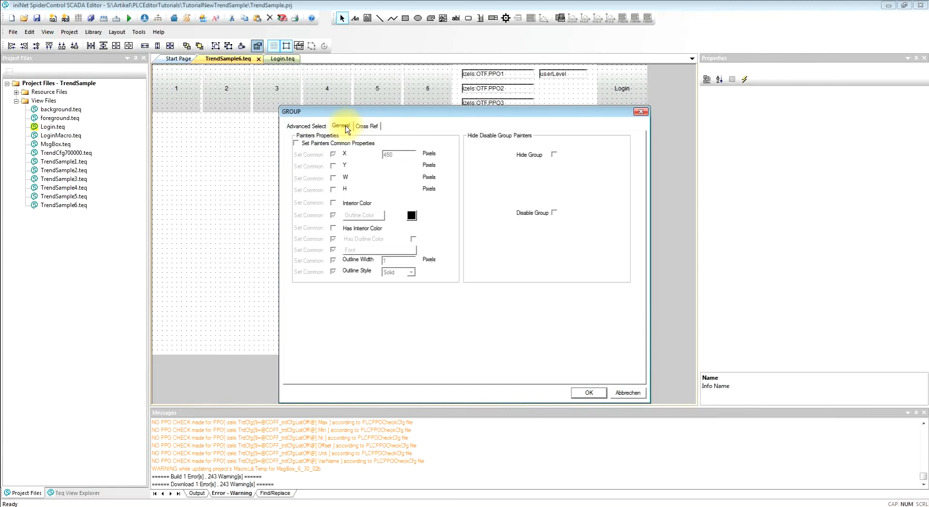
- Hide the group on the condition that CONTAINER userLevl is < STRING 2
{"action": "left_click", "coordinate": [554, 155]}
{"action": "left_click", "coordinate": [555, 167]}
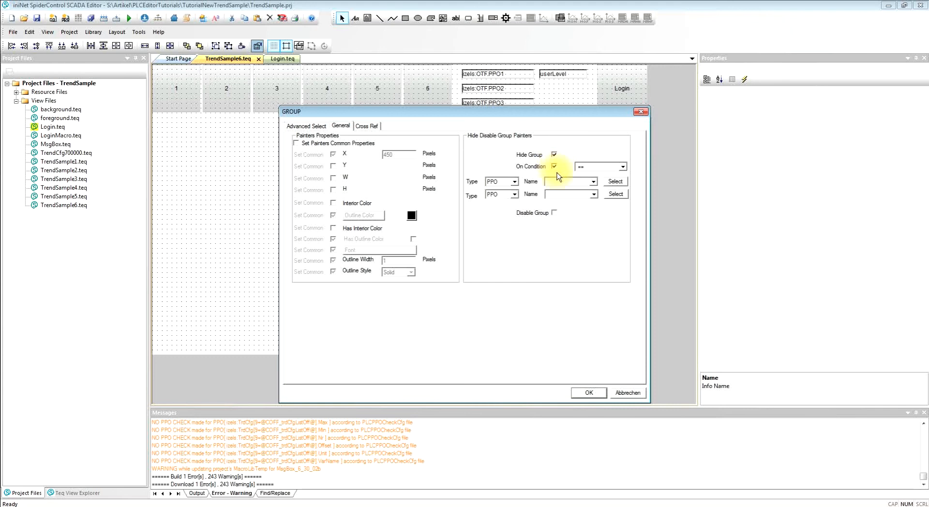
{"action": "left_click", "coordinate": [622, 167]}
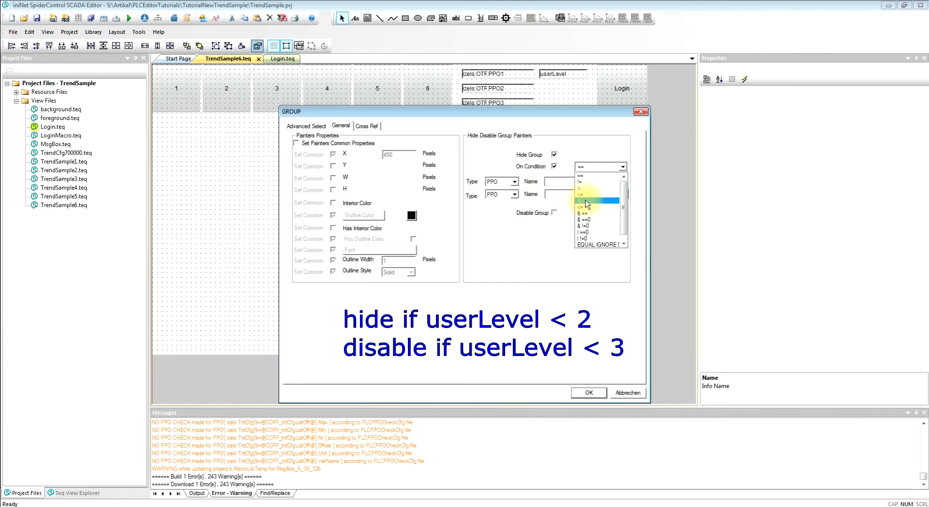
{"action": "left_click", "coordinate": [587, 201]}
{"action": "left_click", "coordinate": [514, 181]}
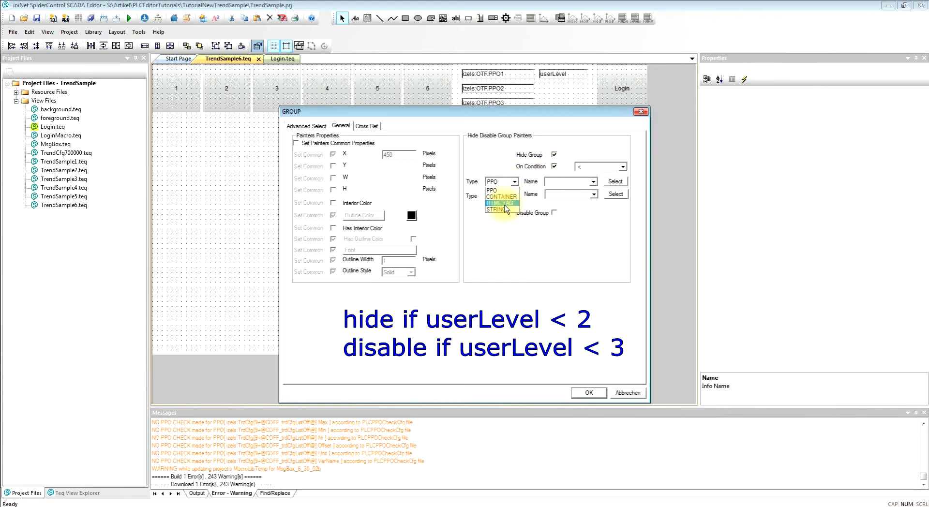
{"action": "left_click", "coordinate": [502, 197]}
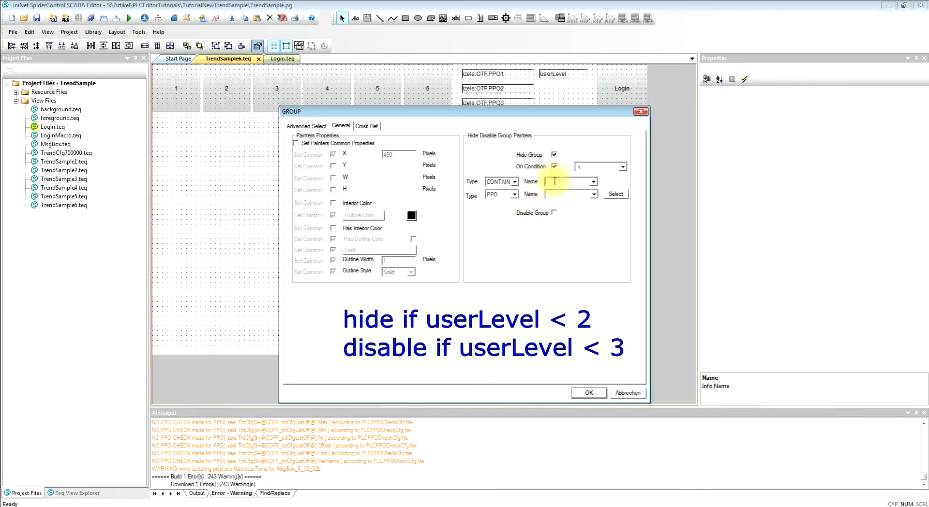
{"action": "left_click", "coordinate": [549, 180]}
{"action": "type", "text": "userLevl"}
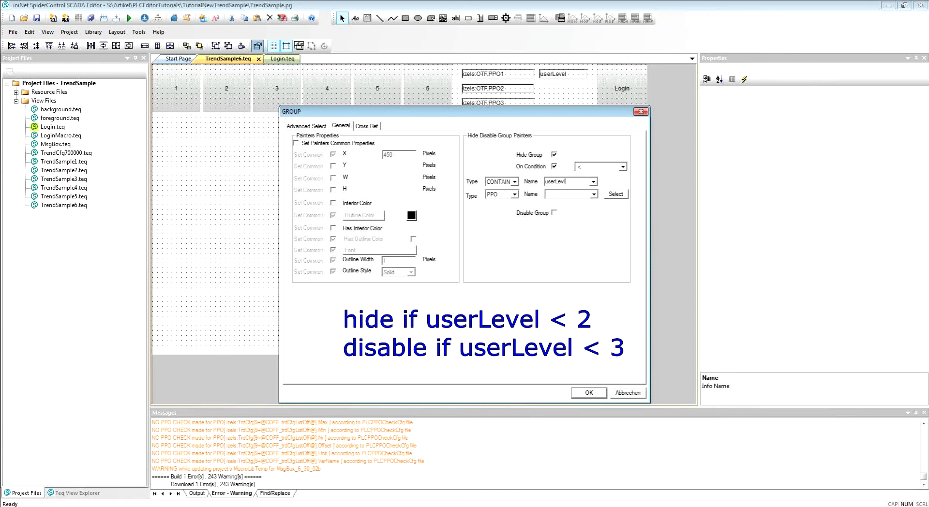
{"action": "left_click", "coordinate": [516, 194]}
{"action": "left_click", "coordinate": [506, 224]}
{"action": "left_click", "coordinate": [567, 196]}
{"action": "type", "text": "2"}
- Disable the group on the condition that CONTAINER userLevel is < STRING 3
{"action": "left_click", "coordinate": [554, 212]}
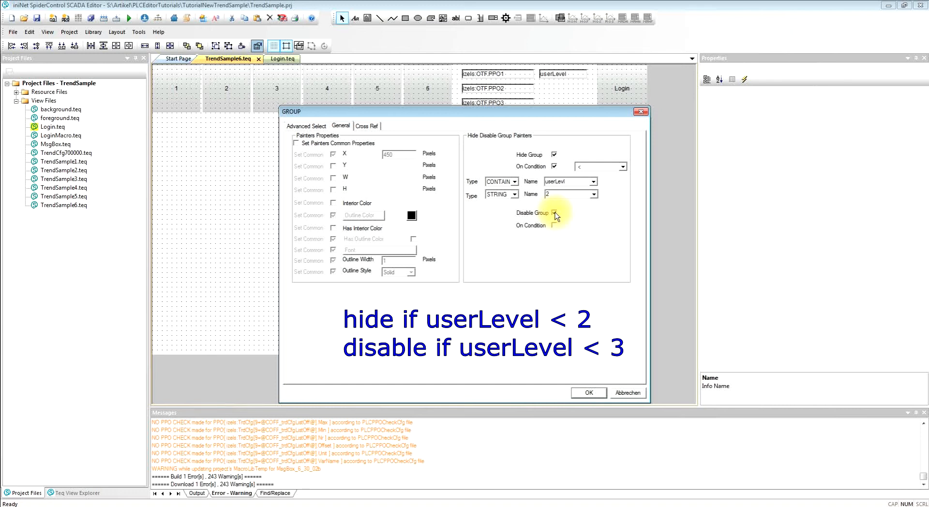
{"action": "left_click", "coordinate": [554, 226]}
{"action": "left_click", "coordinate": [623, 226]}
{"action": "left_click", "coordinate": [604, 260]}
{"action": "left_click", "coordinate": [515, 242]}
{"action": "left_click", "coordinate": [506, 257]}
{"action": "left_click", "coordinate": [551, 239]}
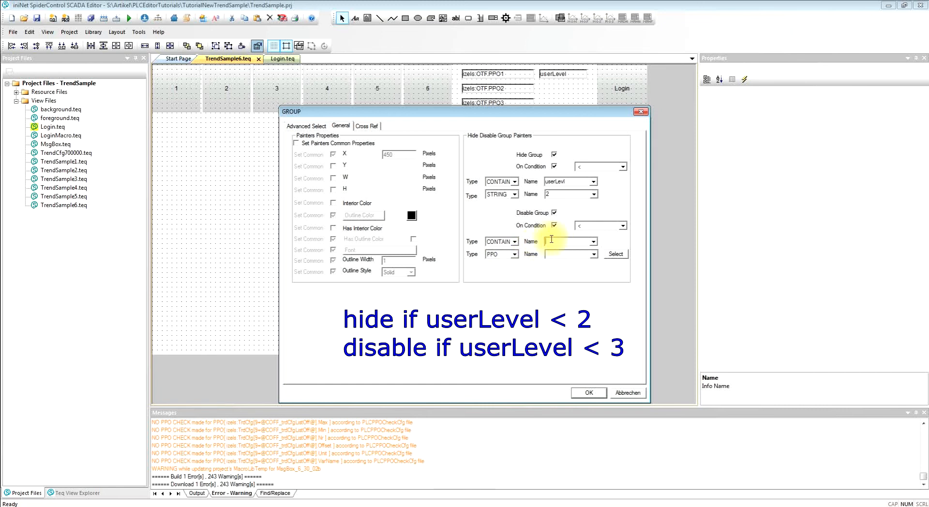
{"action": "type", "text": "userLewv"}
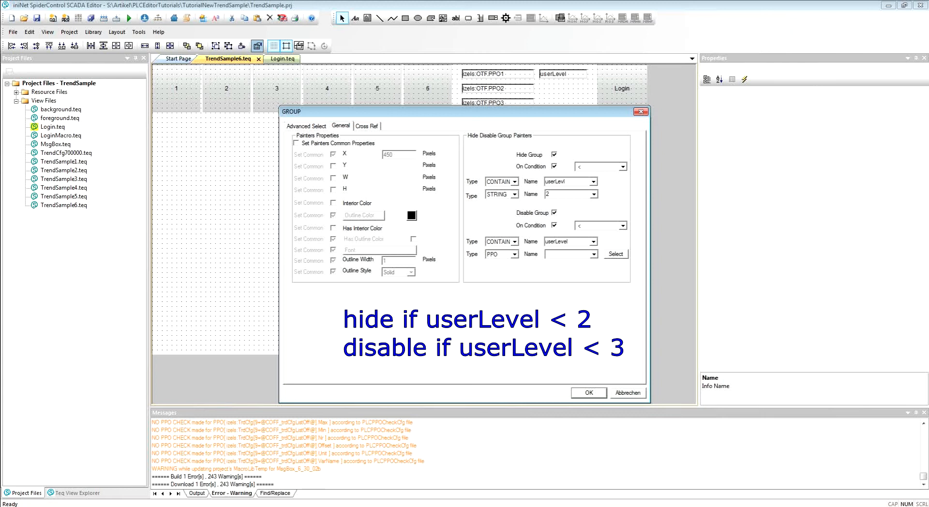
{"action": "left_click", "coordinate": [501, 255]}
{"action": "left_click", "coordinate": [510, 285]}
{"action": "left_click", "coordinate": [564, 253]}
{"action": "type", "text": "3"}
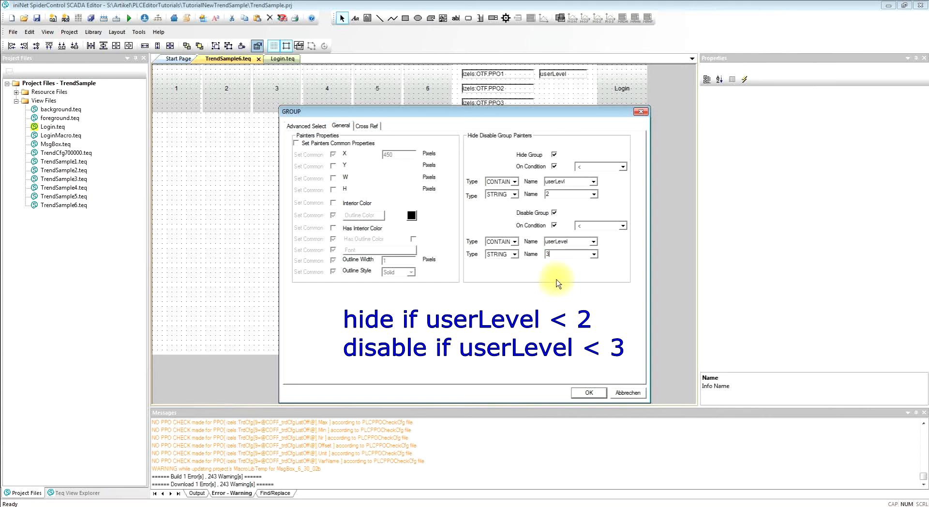
{"action": "left_click", "coordinate": [589, 393]}
{"action": "left_click", "coordinate": [158, 21]}
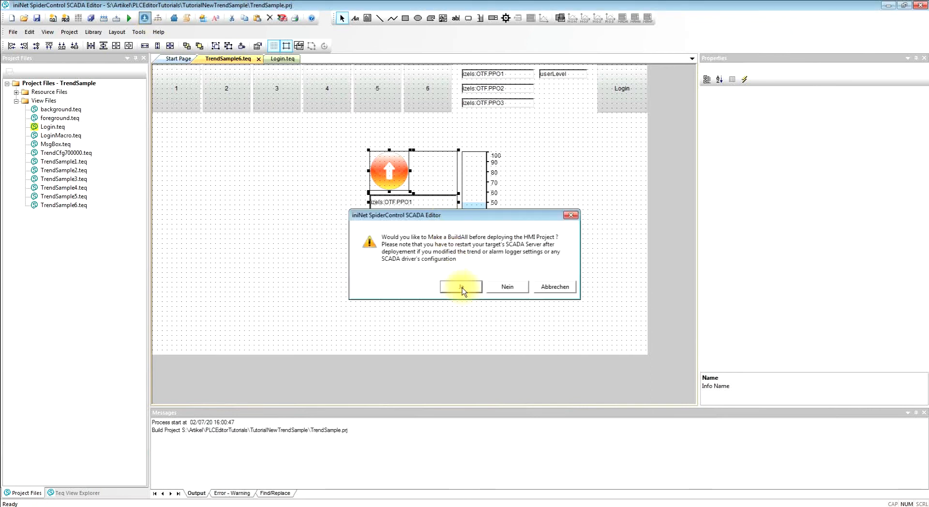
{"action": "left_click", "coordinate": [462, 288]}
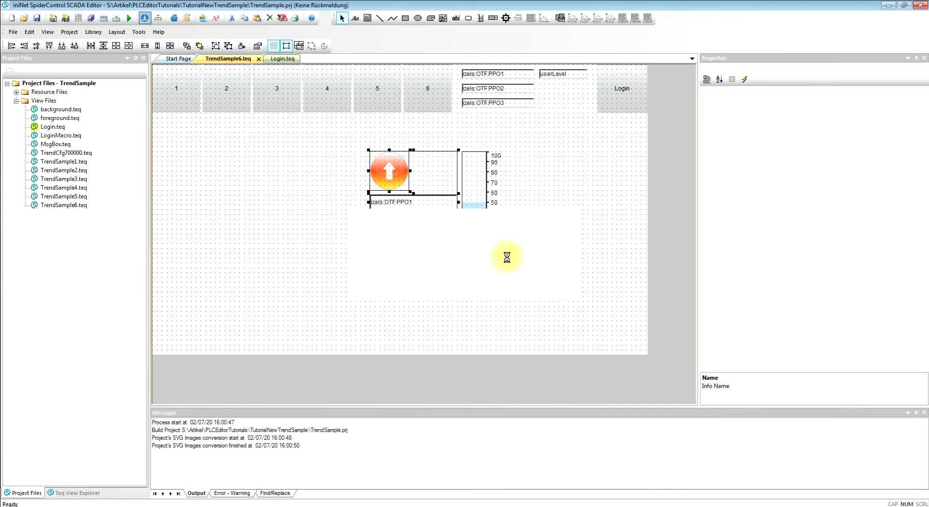
{"action": "left_click", "coordinate": [552, 322]}
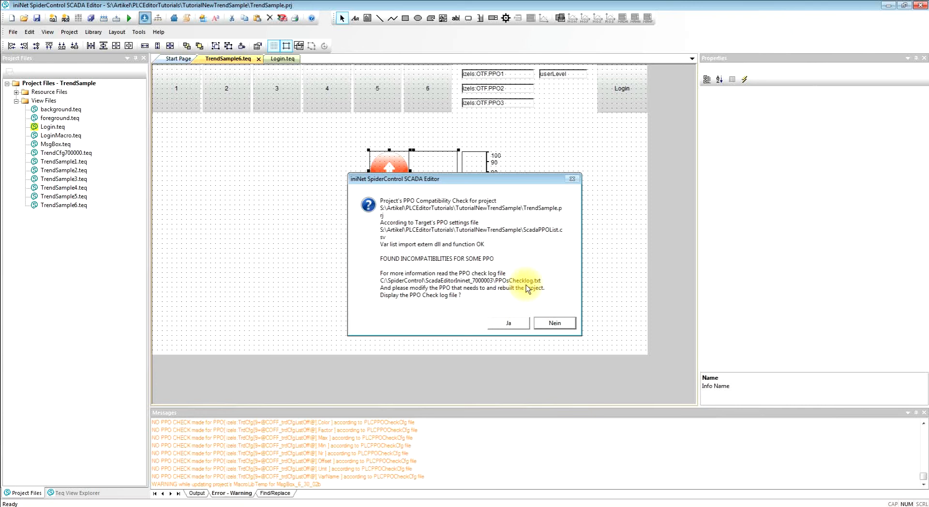
{"action": "left_click", "coordinate": [322, 191]}
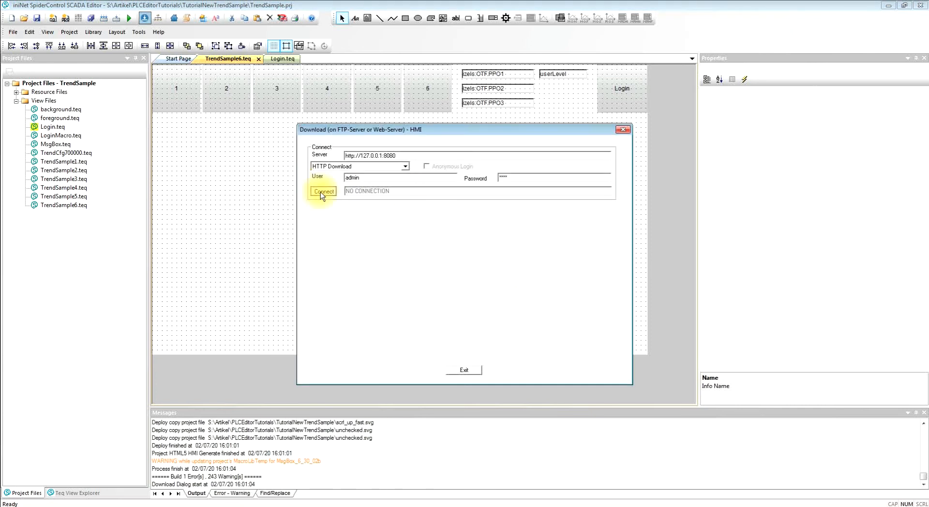
{"action": "left_click", "coordinate": [437, 315]}
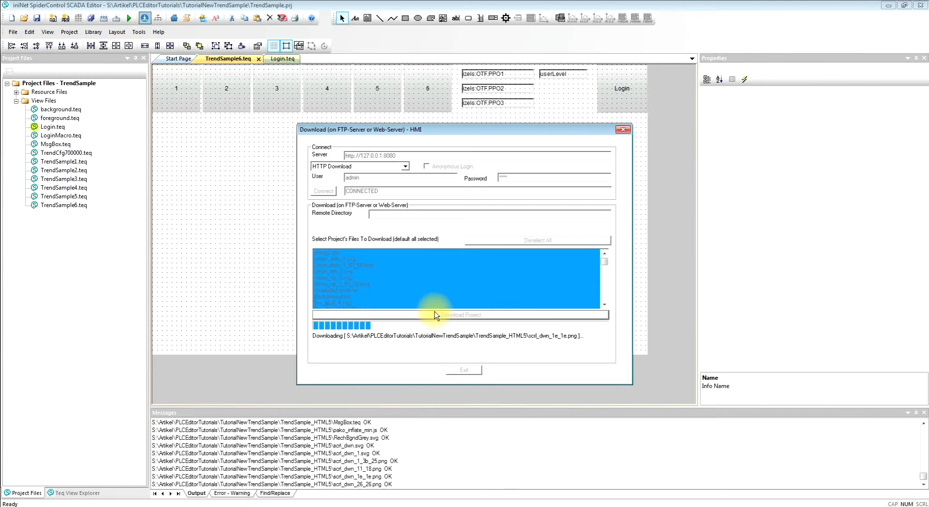
{"action": "left_click", "coordinate": [463, 370]}
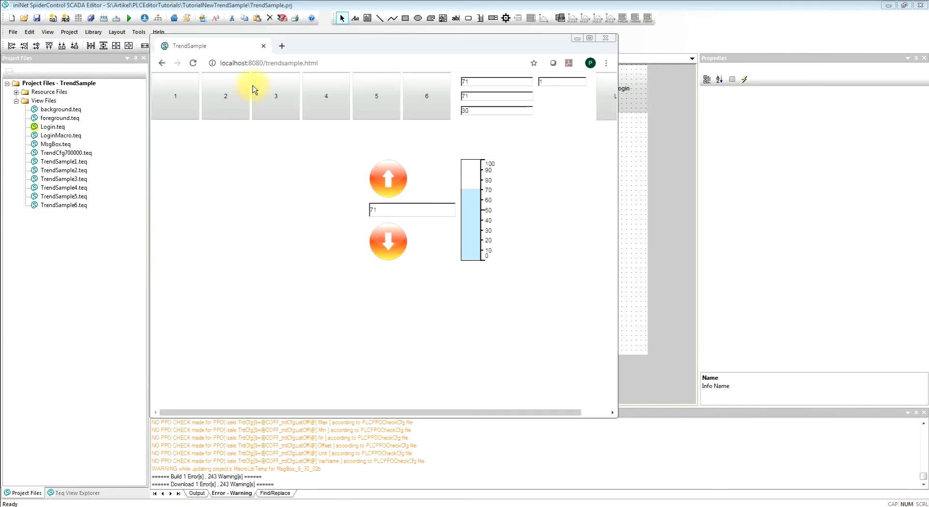
- Reload the running TrendSample page in the browser, enter the user level 1 password and start the HMI
{"action": "left_click", "coordinate": [192, 63]}
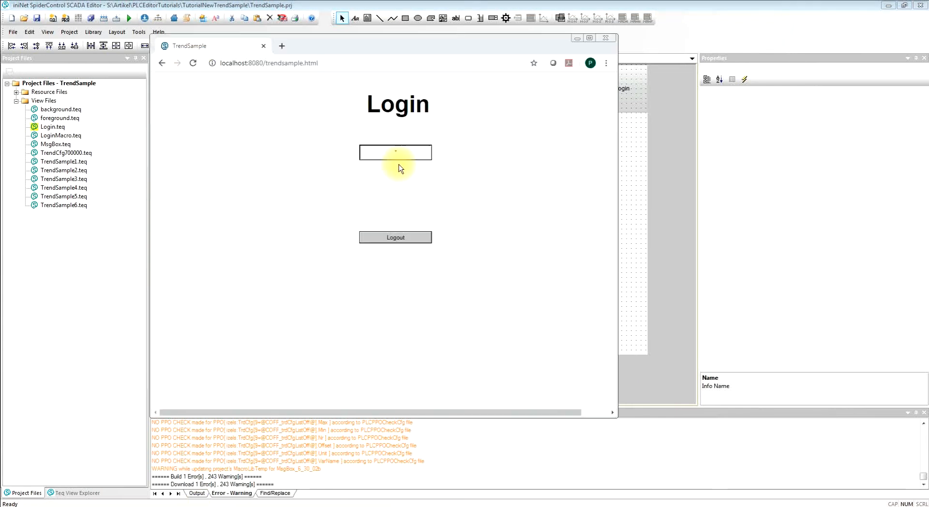
{"action": "left_click", "coordinate": [413, 152]}
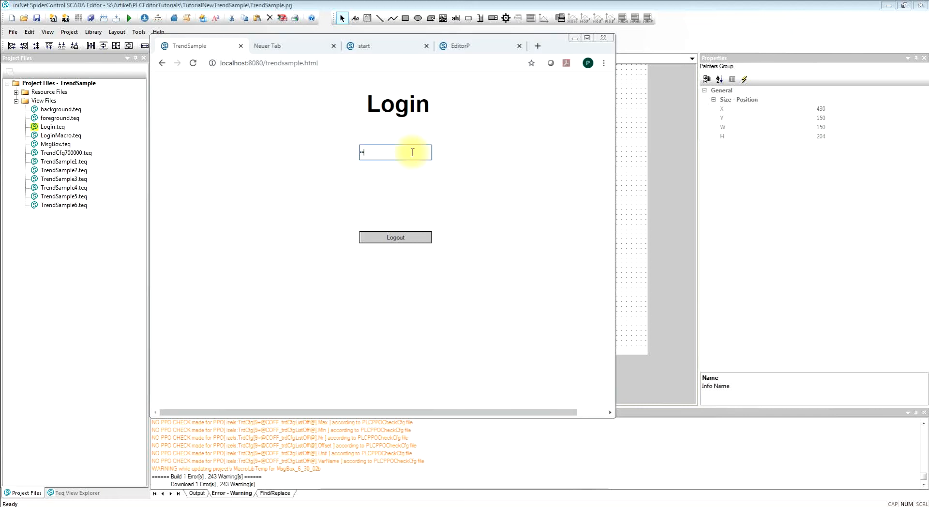
{"action": "key", "text": "Return"}
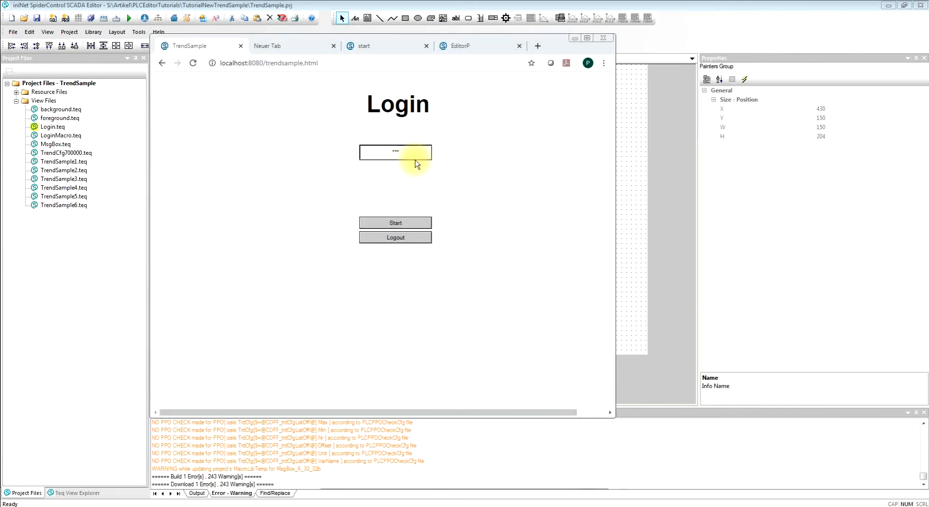
{"action": "left_click", "coordinate": [414, 225]}
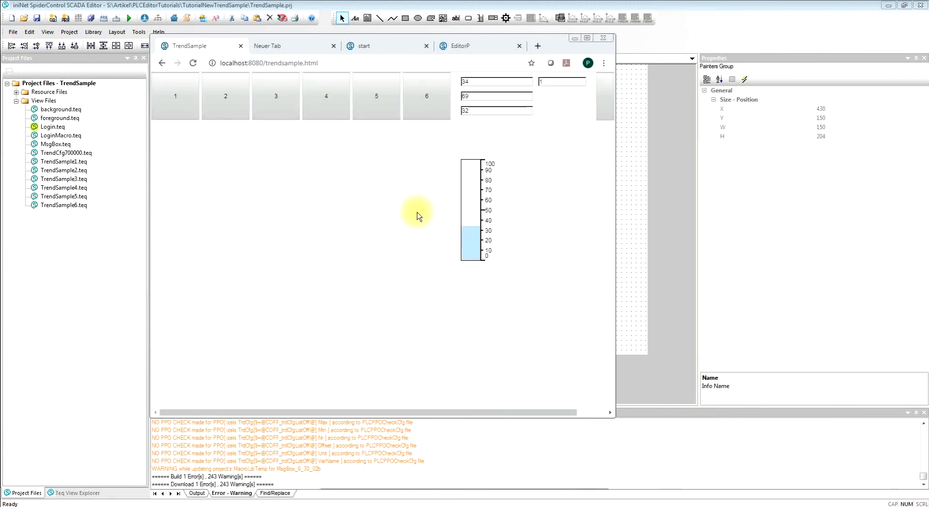
- Return to the login page, enter the user level 2 password and start the HMI
{"action": "left_click", "coordinate": [602, 101]}
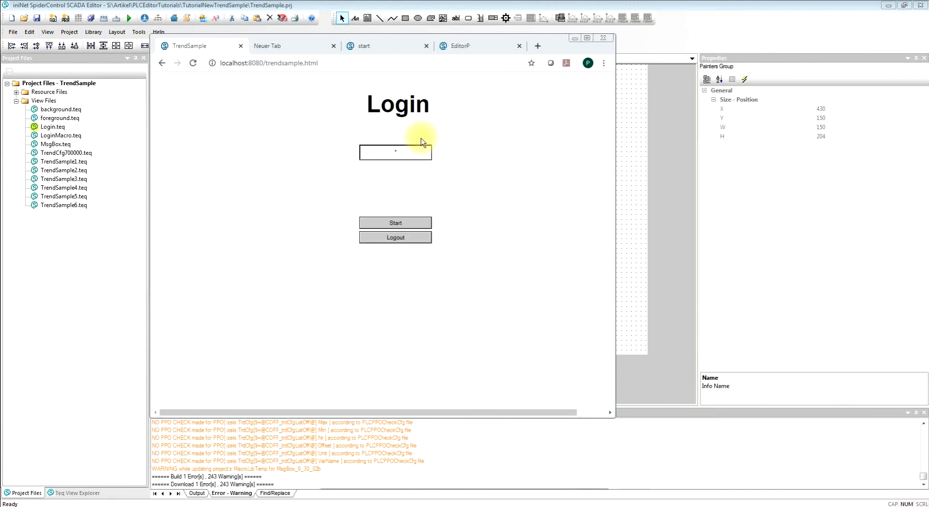
{"action": "left_click", "coordinate": [406, 154]}
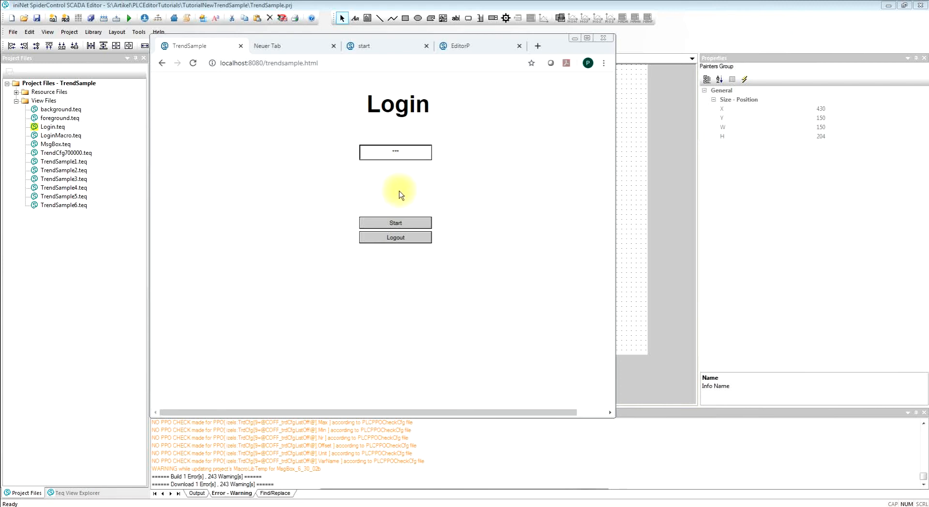
{"action": "left_click", "coordinate": [402, 222]}
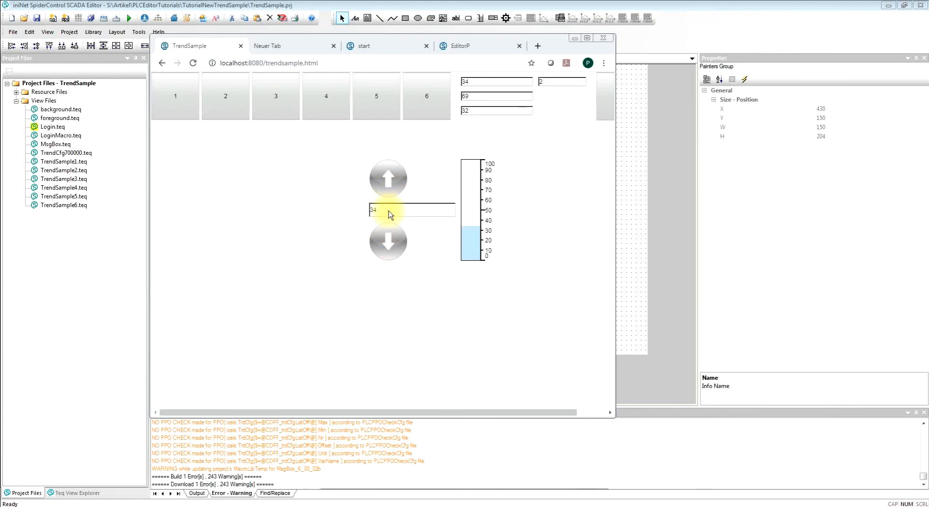
- Go back to the login page, enter the user level 3 password and start the HMI
{"action": "left_click", "coordinate": [603, 103]}
{"action": "left_click", "coordinate": [395, 156]}
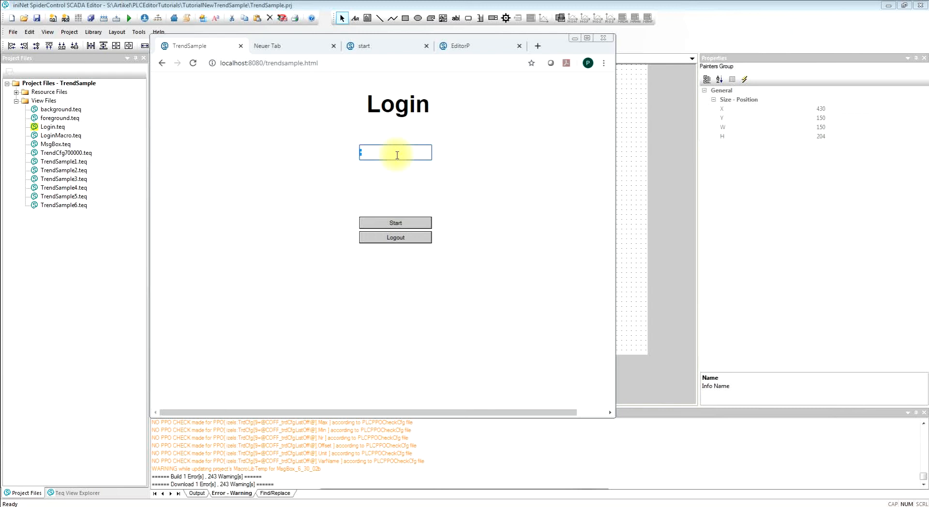
{"action": "key", "text": "Return"}
{"action": "left_click", "coordinate": [397, 156]}
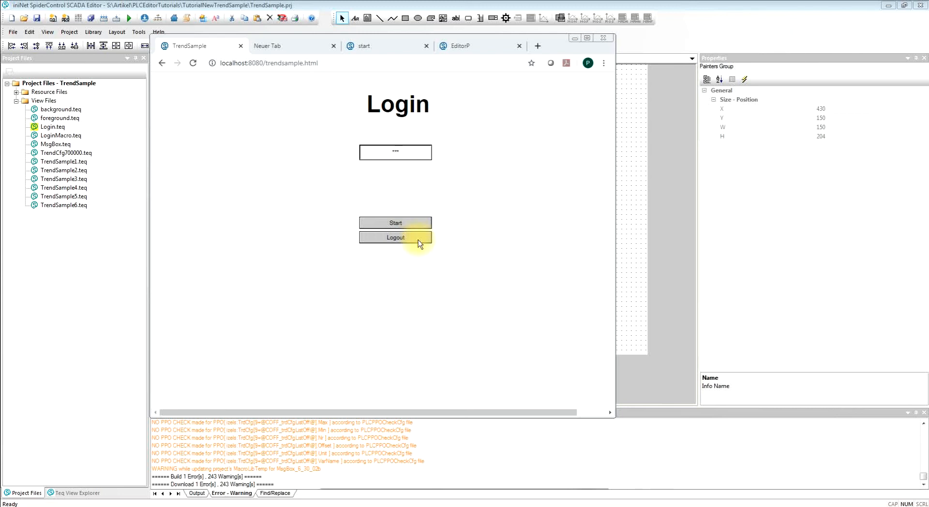
{"action": "left_click", "coordinate": [415, 223]}
- Test the up and down arrow buttons and enter 56 in the edit box between them
{"action": "left_click", "coordinate": [394, 176]}
{"action": "left_click", "coordinate": [394, 176]}
{"action": "left_click", "coordinate": [394, 176]}
{"action": "double_click", "coordinate": [401, 209]}
{"action": "type", "text": "56"}
{"action": "key", "text": "Return"}
{"action": "left_click", "coordinate": [393, 234]}
{"action": "left_click", "coordinate": [393, 234]}
{"action": "left_click", "coordinate": [390, 186]}
{"action": "left_click", "coordinate": [390, 186]}
{"action": "left_click", "coordinate": [389, 186]}
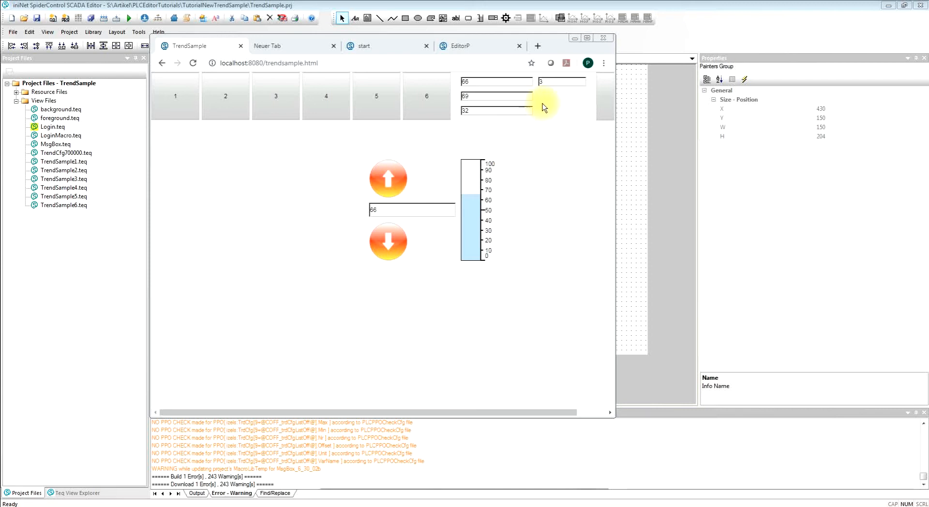
- Return to Login.teq in the SCADA editor and delete the existing login macro group
{"action": "left_click", "coordinate": [726, 37]}
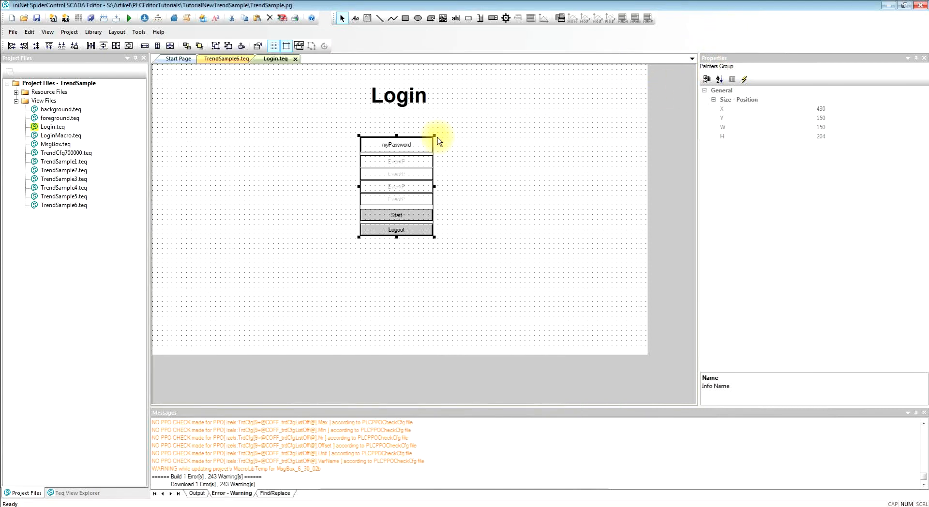
{"action": "left_click_drag", "start_coordinate": [397, 171], "coordinate": [227, 170]}
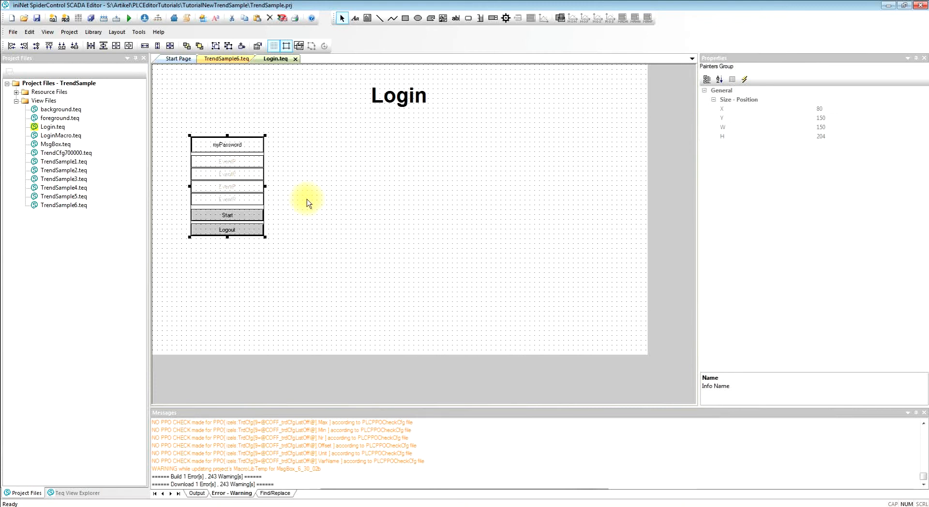
{"action": "key", "text": "Delete"}
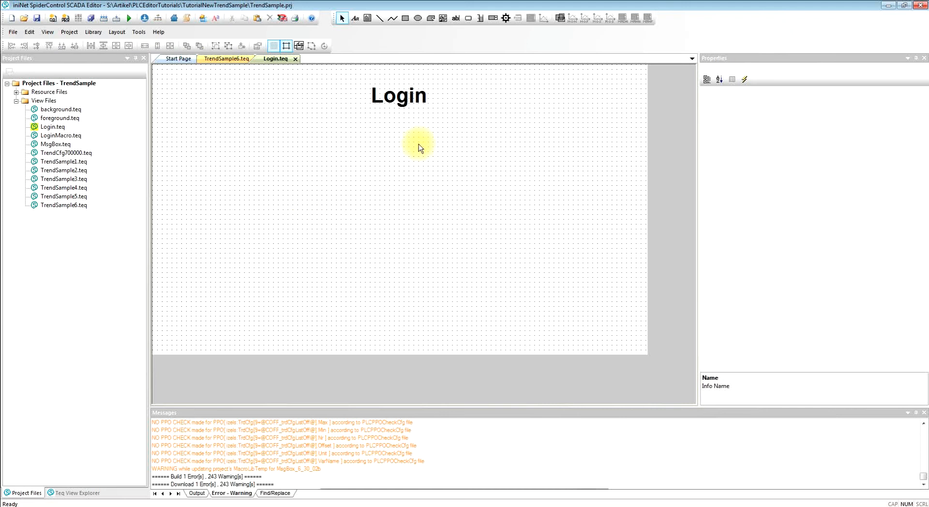
- Load the Login that takes PW from PPO macro from the Login / Password Management library
{"action": "left_click", "coordinate": [561, 18]}
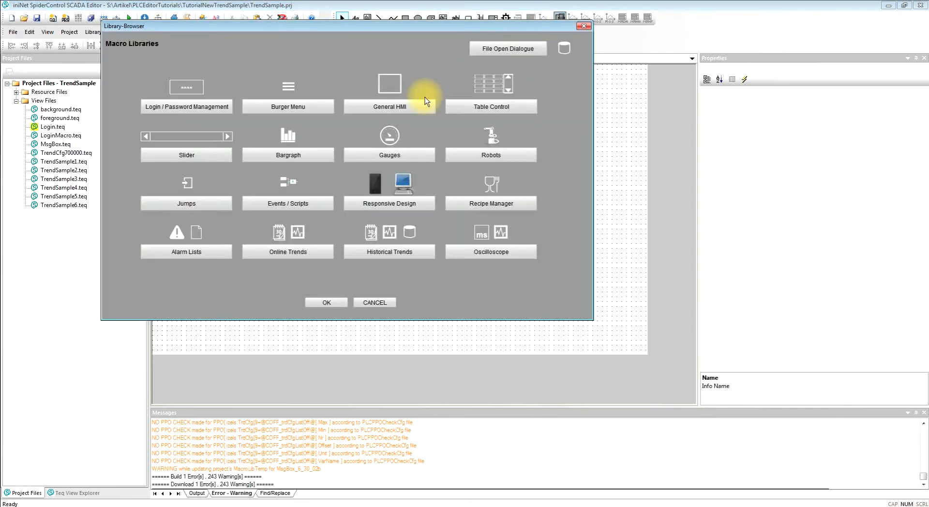
{"action": "left_click", "coordinate": [202, 104]}
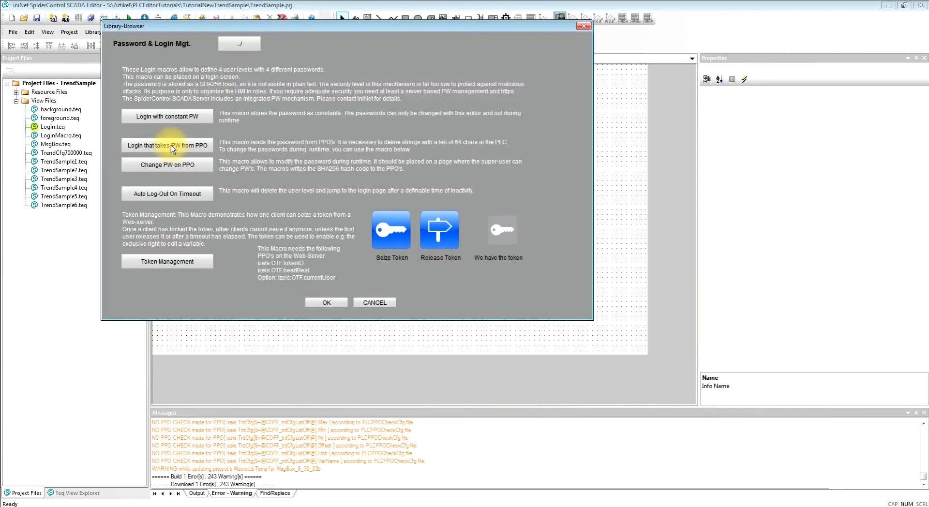
{"action": "left_click", "coordinate": [170, 145]}
{"action": "left_click", "coordinate": [325, 304]}
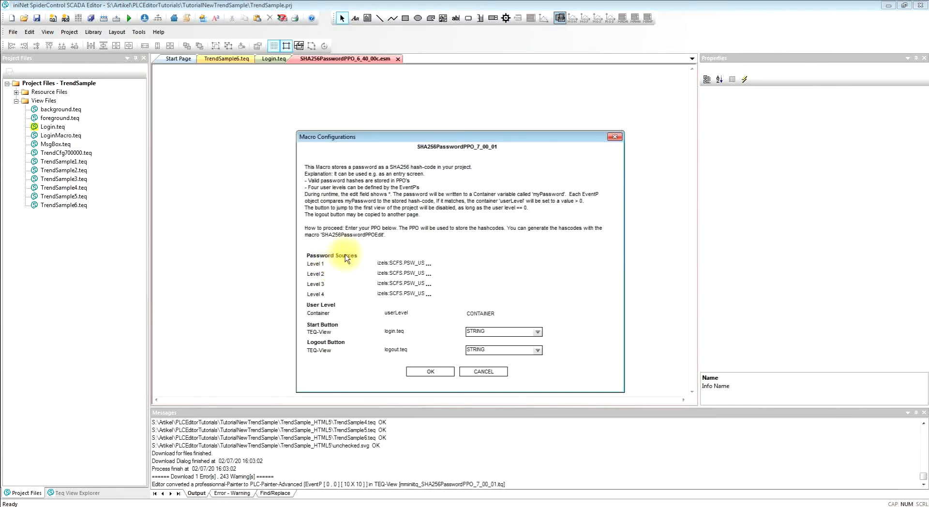
- Set the macro's Start Button TEQ-View to TrendSample6.teq
{"action": "left_click_drag", "start_coordinate": [445, 137], "coordinate": [353, 97]}
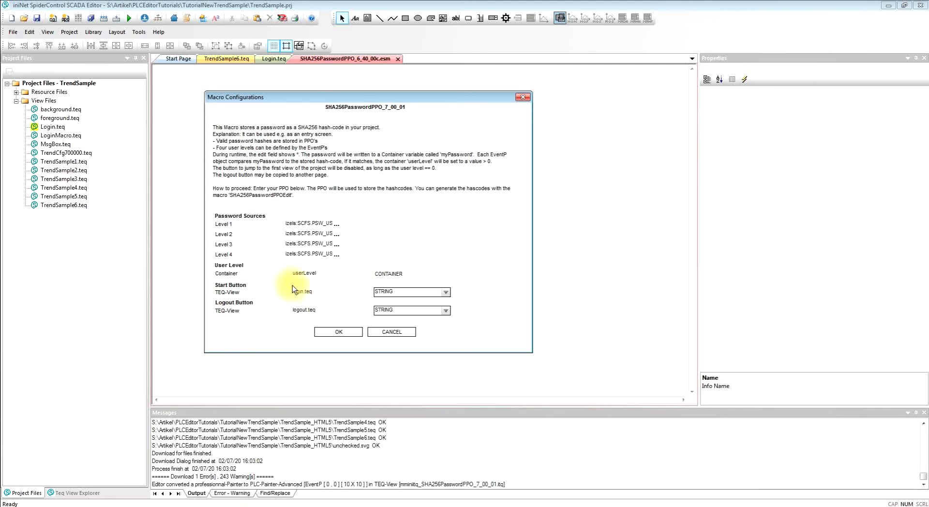
{"action": "left_click", "coordinate": [304, 293]}
{"action": "double_click", "coordinate": [304, 293]}
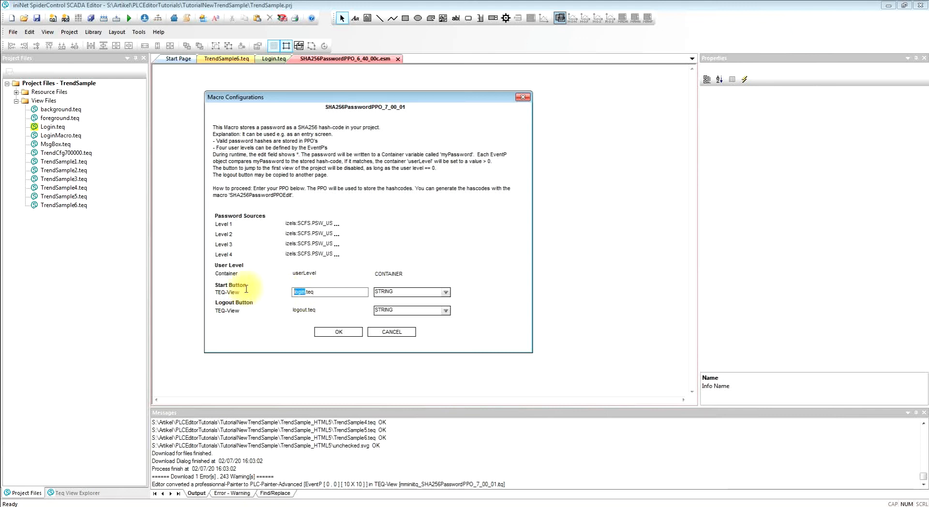
{"action": "type", "text": "Trends"}
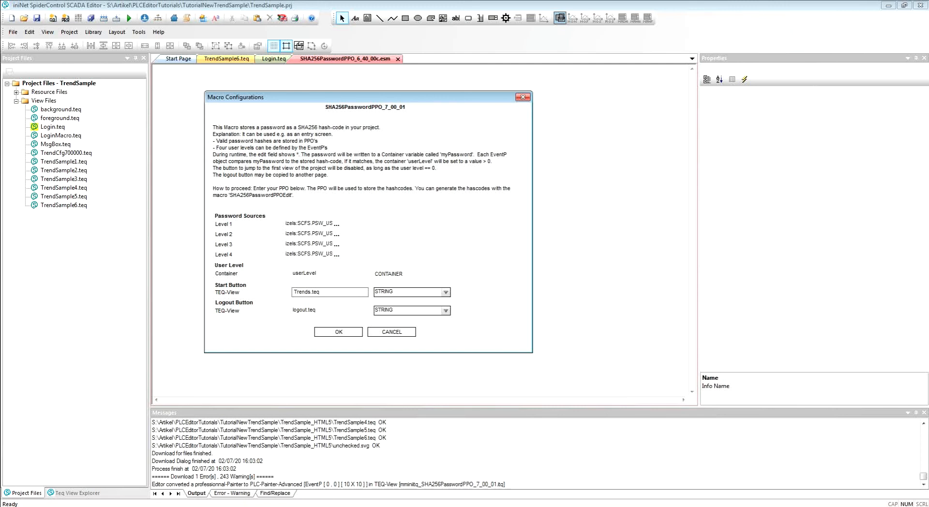
{"action": "key", "text": "BackSpace"}
{"action": "type", "text": "Sample6"}
- Set the Logout Button TEQ-View to login.teq and place the login macro at about X 140, Y 220 in Login.teq
{"action": "left_click", "coordinate": [307, 309]}
{"action": "type", "text": "login.teq"}
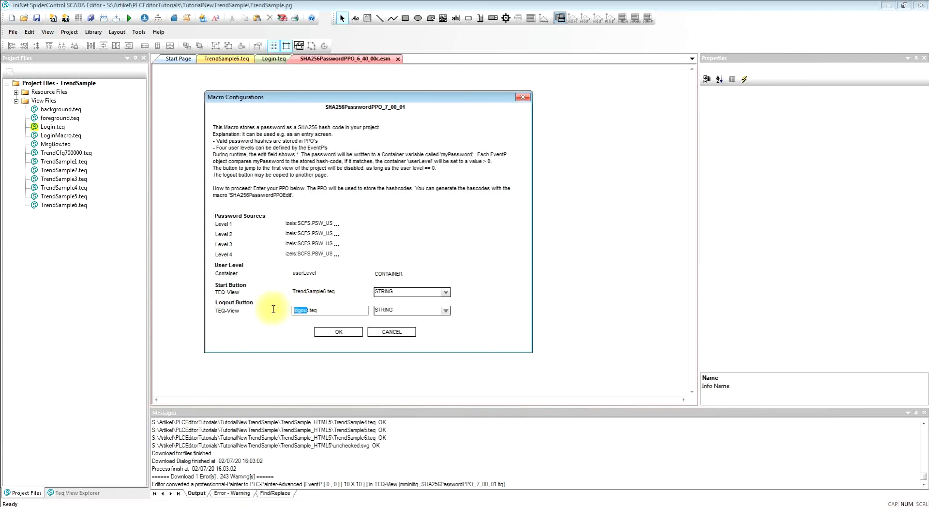
{"action": "left_click", "coordinate": [339, 332]}
{"action": "left_click_drag", "start_coordinate": [191, 109], "coordinate": [258, 216]}
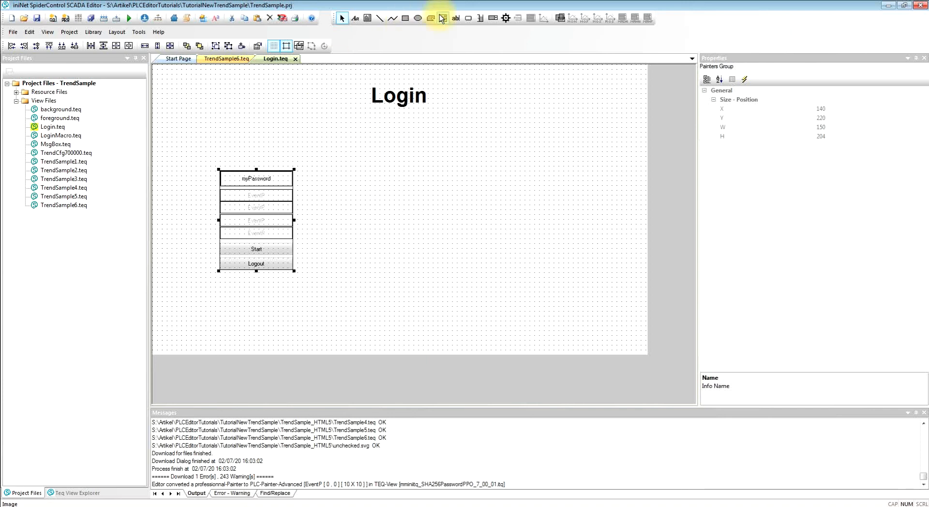
- Insert the Change PW on PPO macro from the Login / Password Management library, keeping its default password sources
{"action": "left_click", "coordinate": [560, 19]}
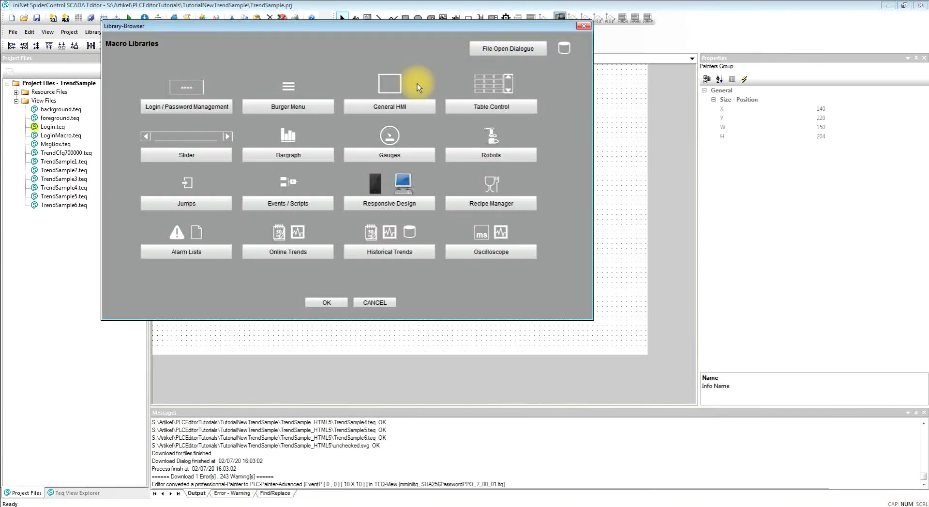
{"action": "left_click", "coordinate": [183, 106]}
{"action": "left_click", "coordinate": [183, 165]}
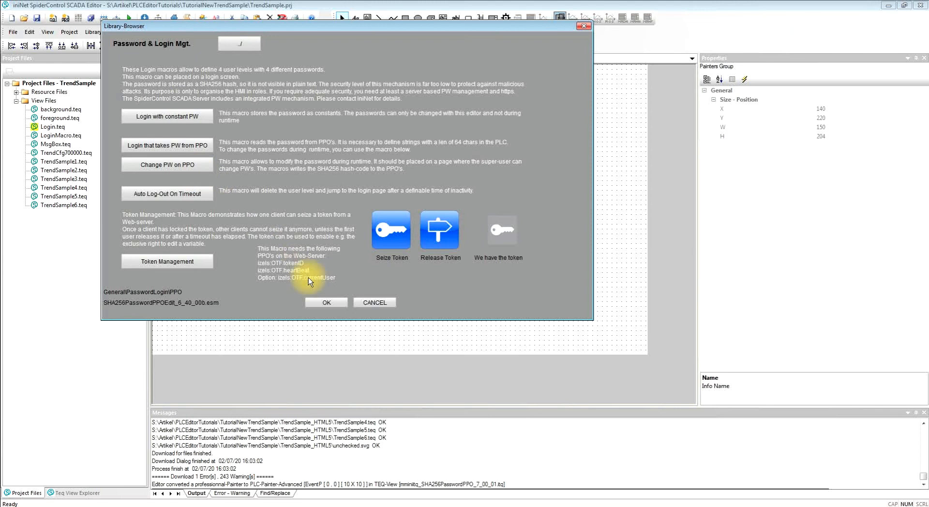
{"action": "left_click", "coordinate": [326, 303]}
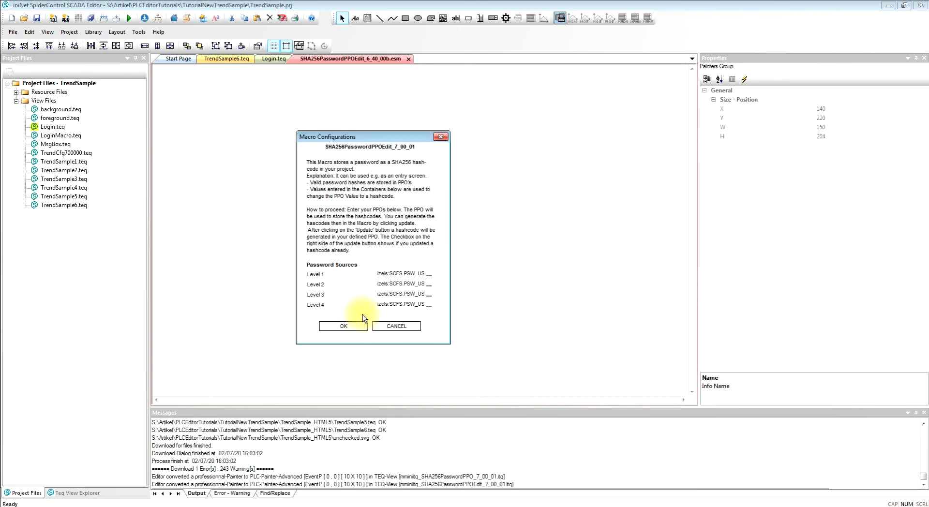
{"action": "left_click", "coordinate": [412, 277]}
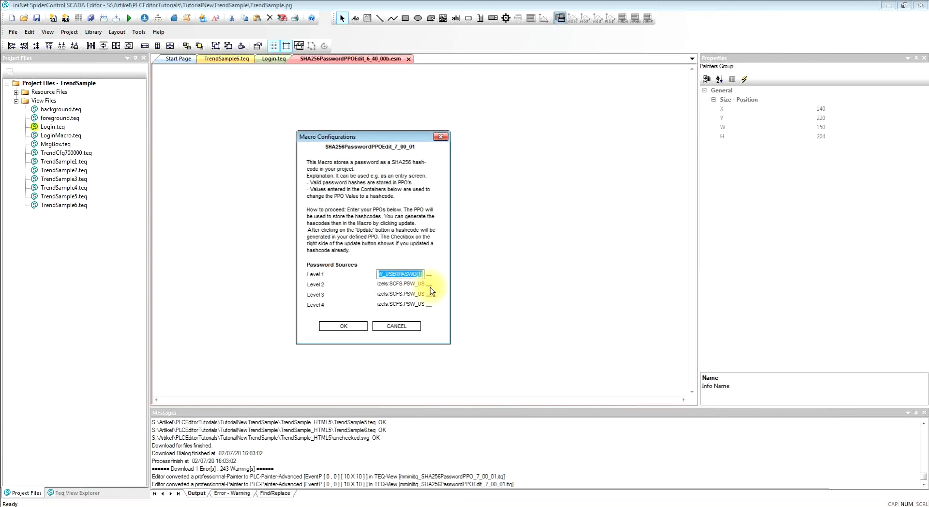
{"action": "left_click", "coordinate": [349, 318]}
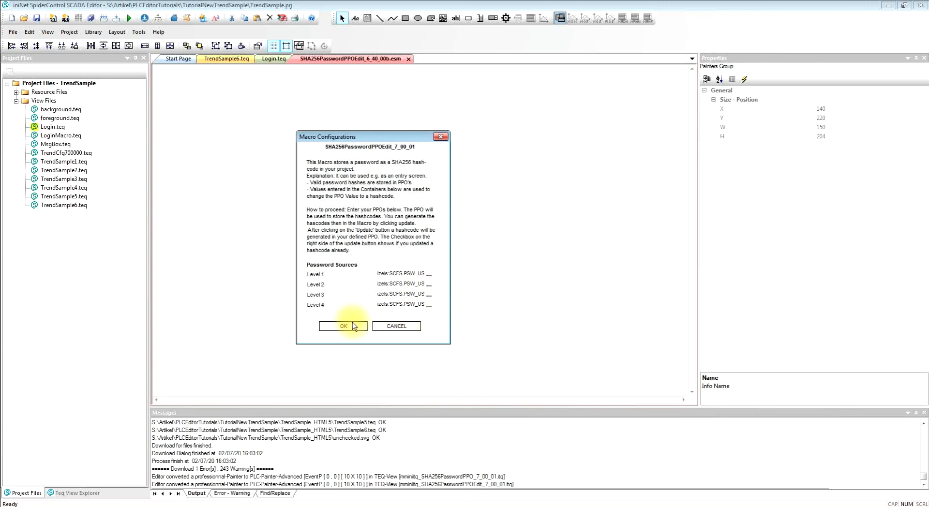
{"action": "left_click", "coordinate": [349, 327]}
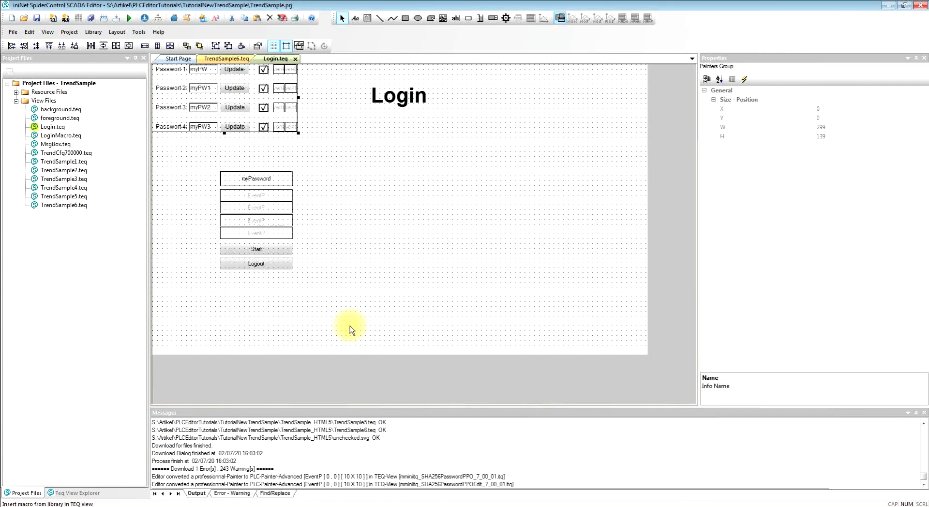
- Move the password-change macro to about X 490, Y 240 and the login macro to about X 220, Y 220
{"action": "left_click_drag", "start_coordinate": [370, 184], "coordinate": [481, 223]}
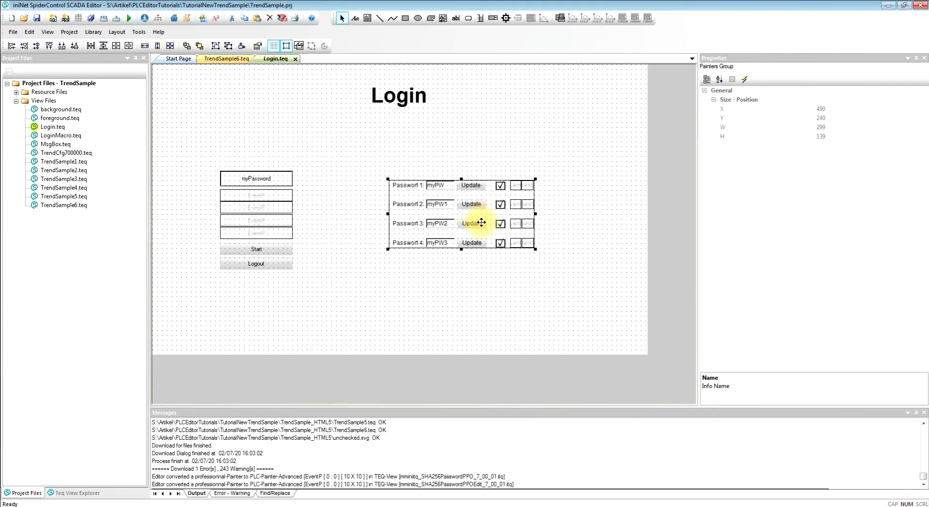
{"action": "left_click", "coordinate": [271, 202]}
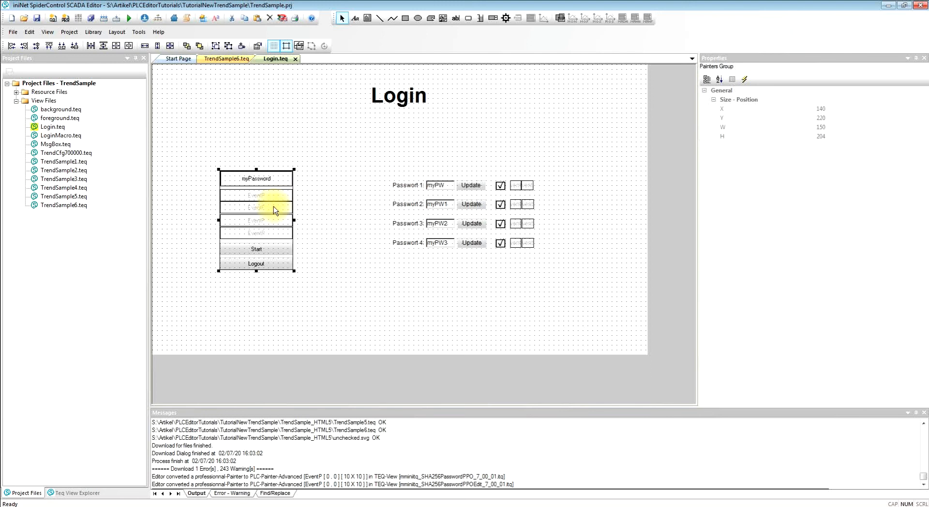
{"action": "left_click_drag", "start_coordinate": [271, 203], "coordinate": [312, 208]}
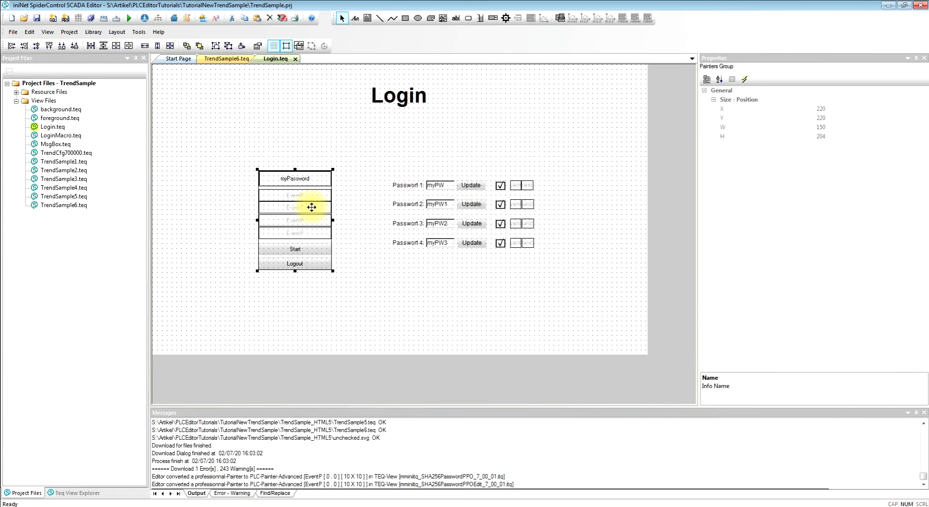
- Start deploying the HMI project with a BuildAll first, without displaying the PPO check log
{"action": "left_click", "coordinate": [145, 20]}
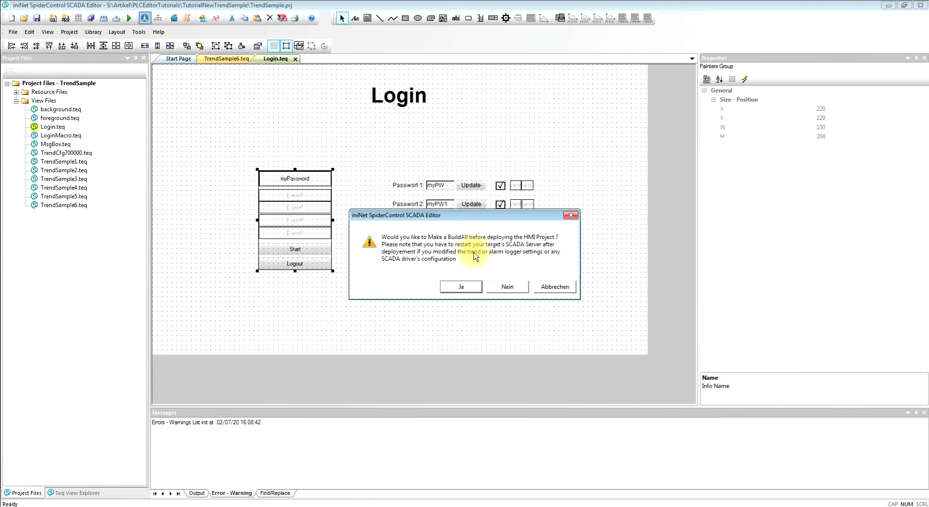
{"action": "left_click", "coordinate": [462, 287]}
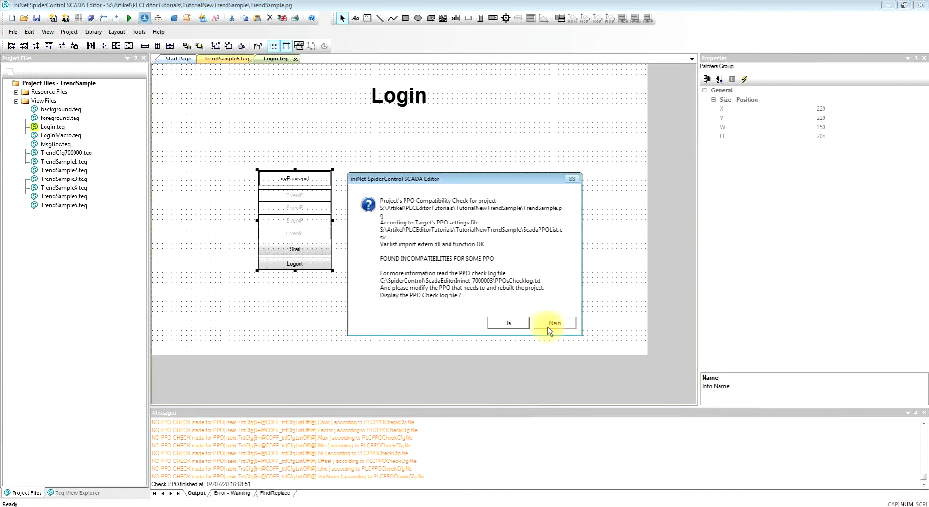
{"action": "left_click", "coordinate": [550, 327]}
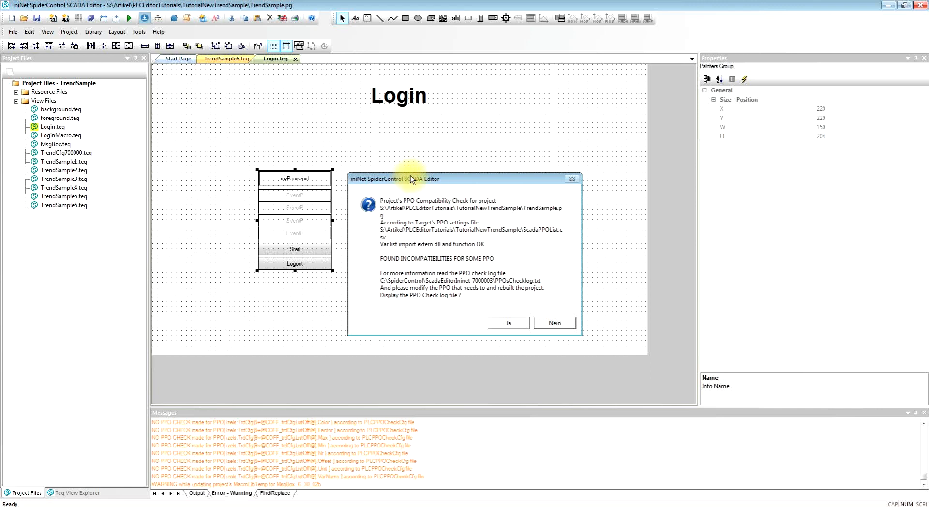
{"action": "left_click", "coordinate": [324, 191]}
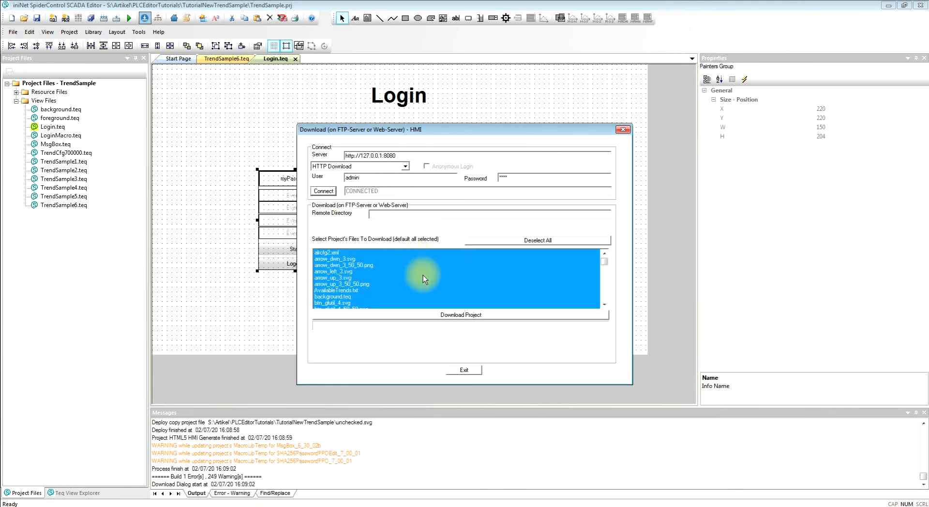
{"action": "left_click", "coordinate": [433, 314]}
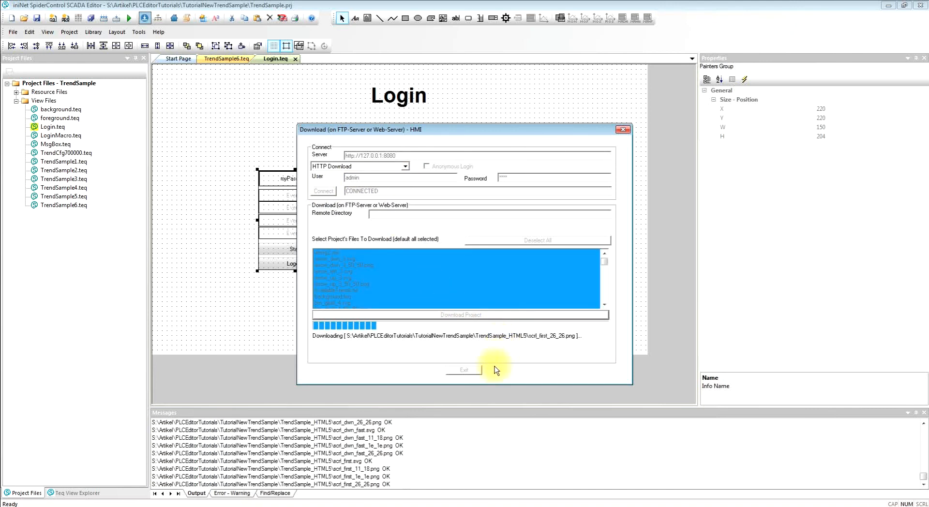
{"action": "left_click", "coordinate": [467, 371]}
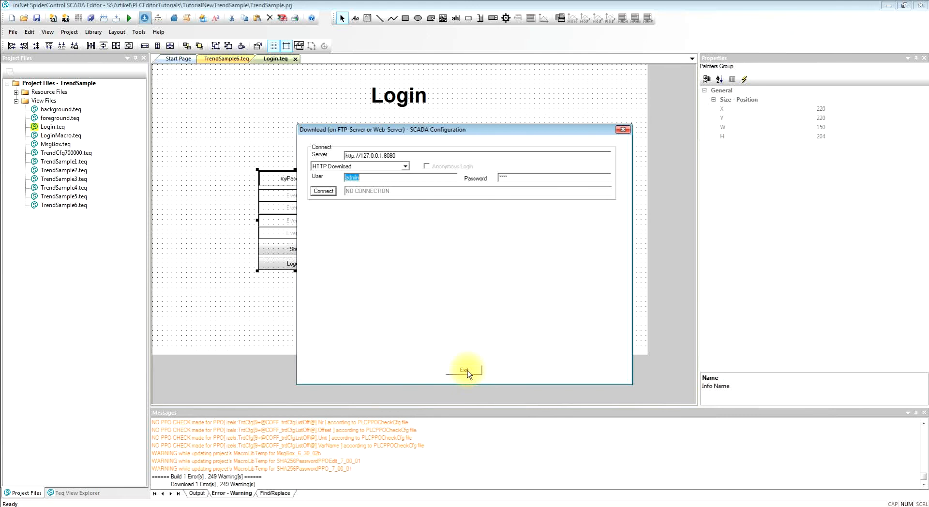
{"action": "left_click", "coordinate": [466, 371]}
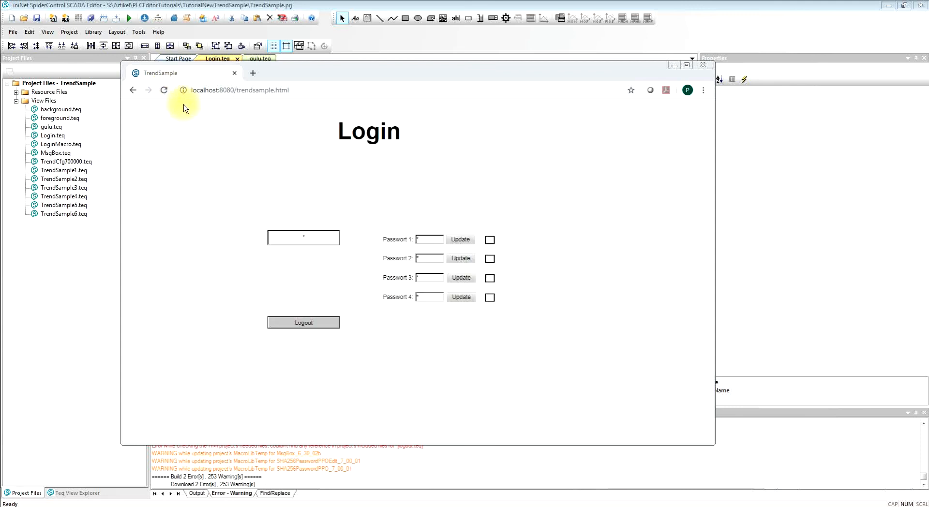
- On the running Login page in the browser, enter and update new passwords for Passwort 1 through Passwort 4
{"action": "left_click", "coordinate": [432, 239]}
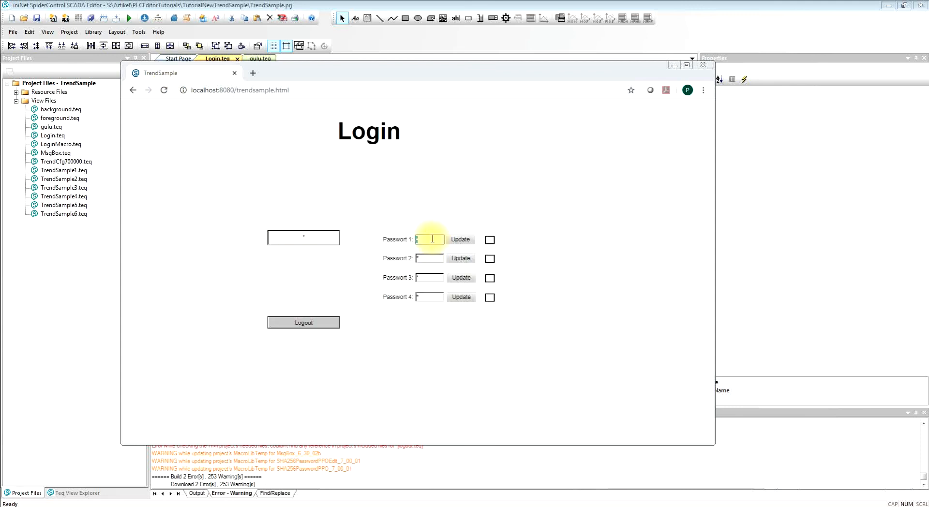
{"action": "key", "text": "Return"}
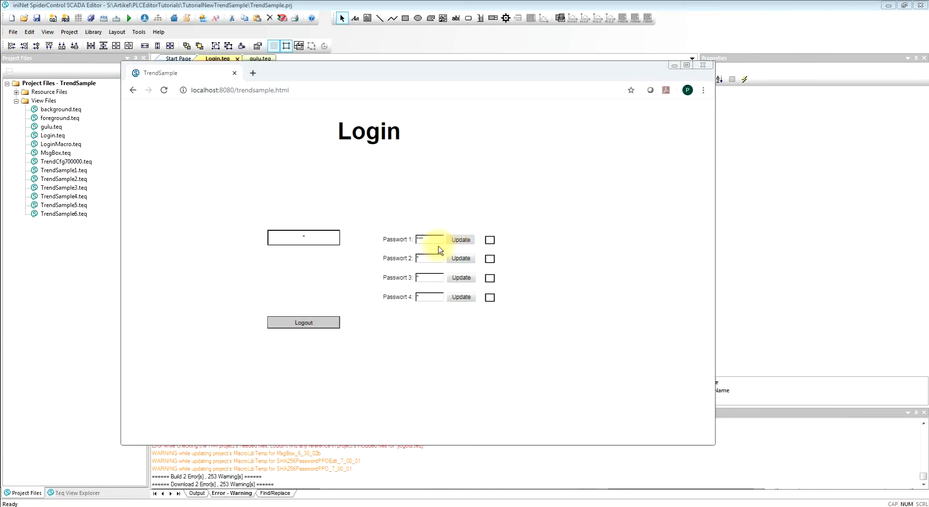
{"action": "left_click", "coordinate": [430, 261]}
{"action": "left_click", "coordinate": [463, 262]}
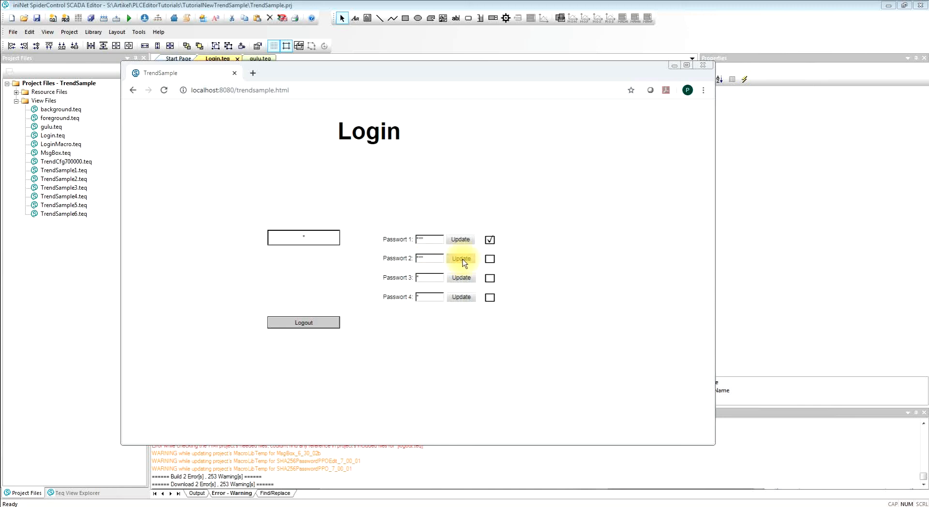
{"action": "left_click", "coordinate": [432, 278]}
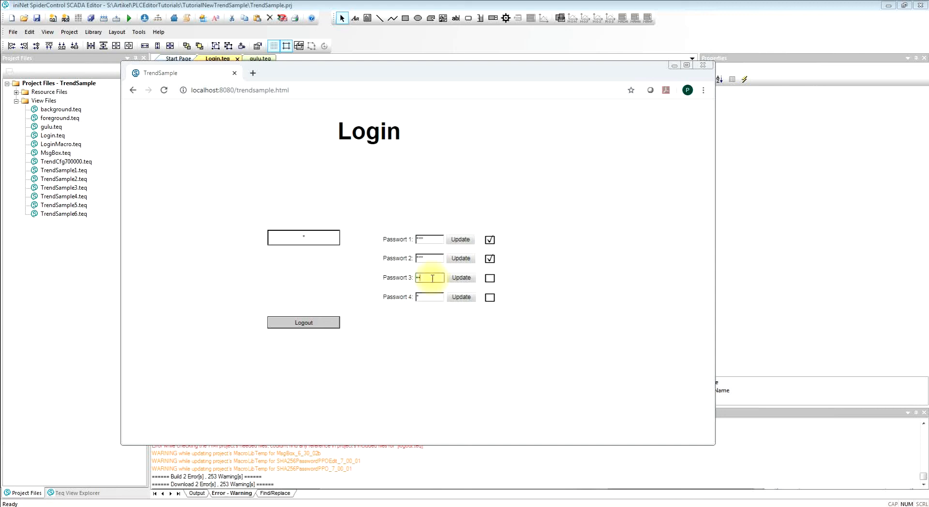
{"action": "left_click", "coordinate": [461, 277]}
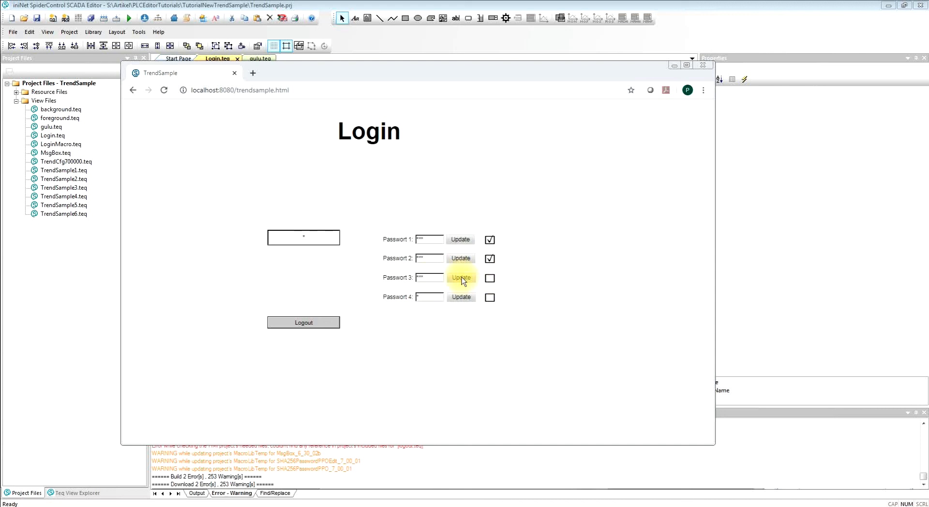
{"action": "left_click", "coordinate": [429, 298]}
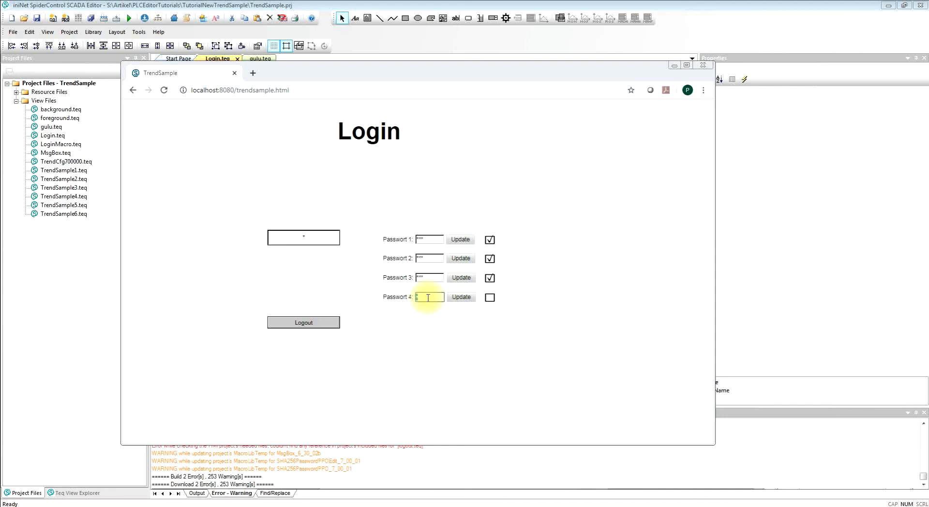
{"action": "left_click", "coordinate": [453, 299]}
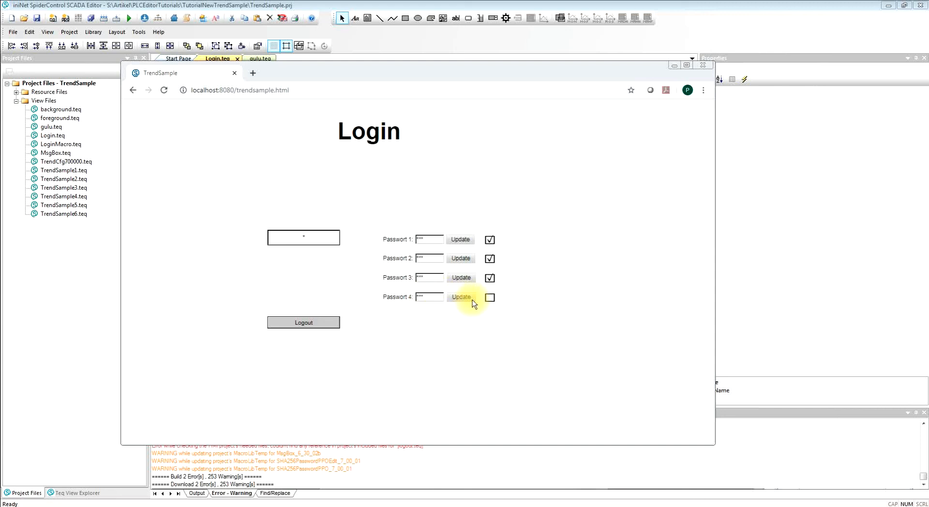
- Log in by entering one of the updated passwords in the login field and start the HMI view
{"action": "left_click", "coordinate": [311, 235]}
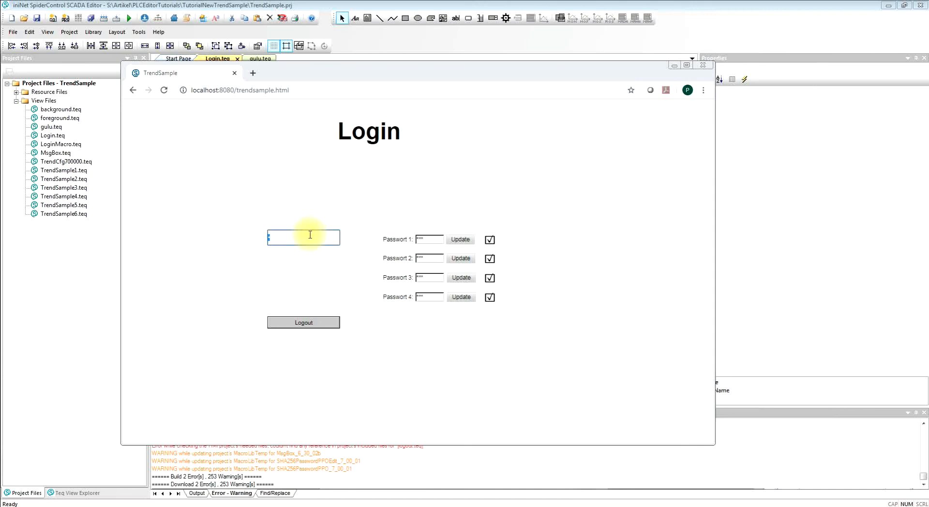
{"action": "key", "text": "Return"}
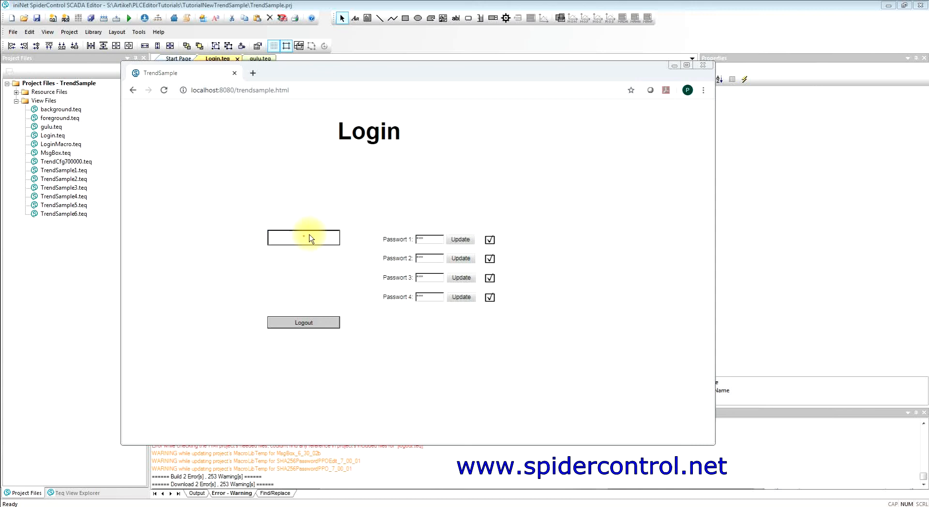
{"action": "left_click", "coordinate": [308, 310]}
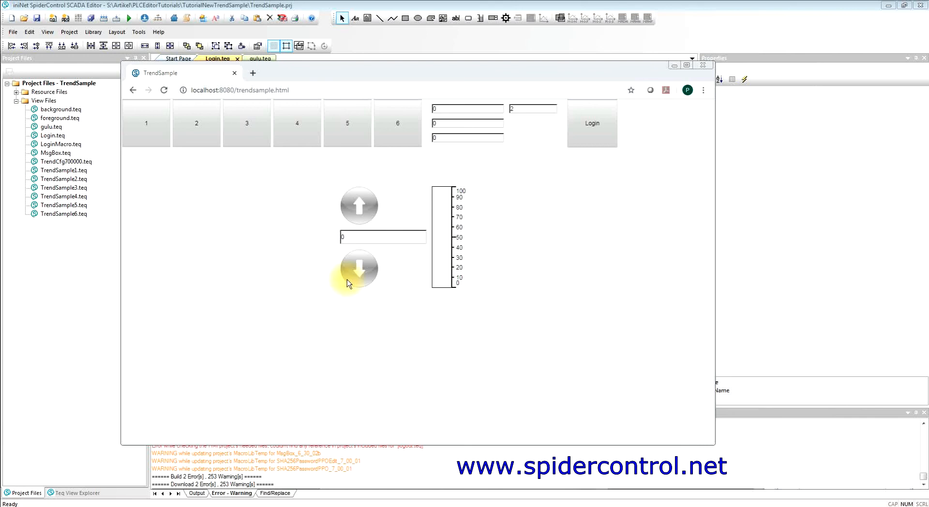